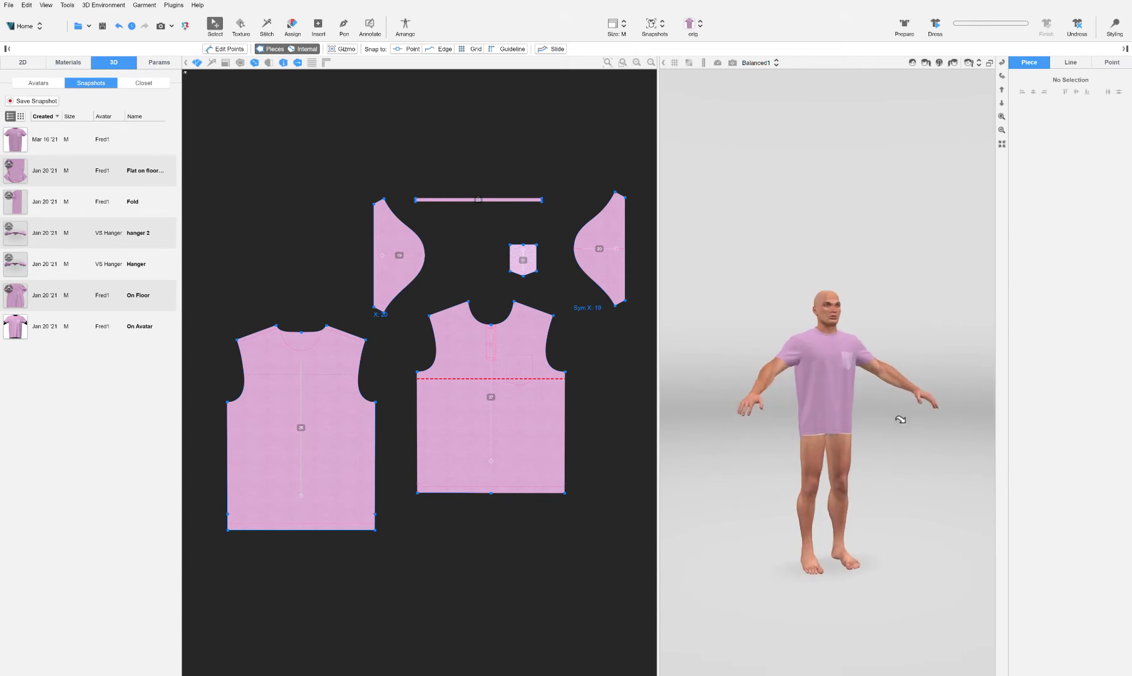
- Load the On Avatar snapshot and switch to the Fold & Hang workspace
{"action": "scroll", "coordinate": [880, 387], "scroll_direction": "up", "scroll_amount": 3}
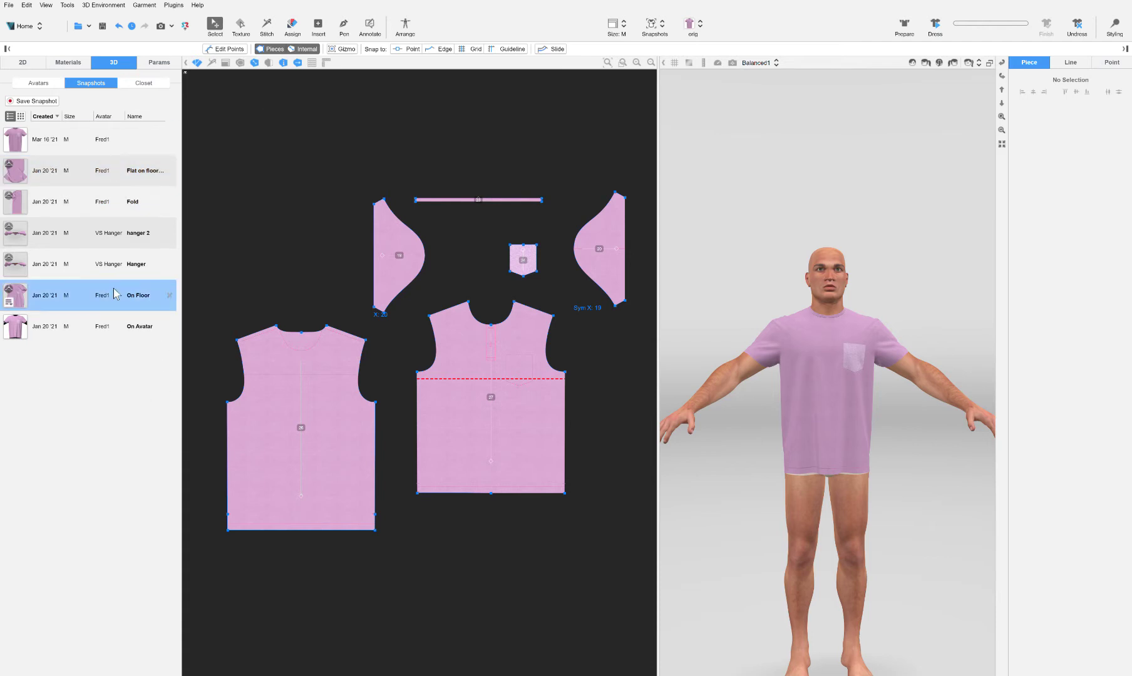
{"action": "left_click", "coordinate": [137, 325]}
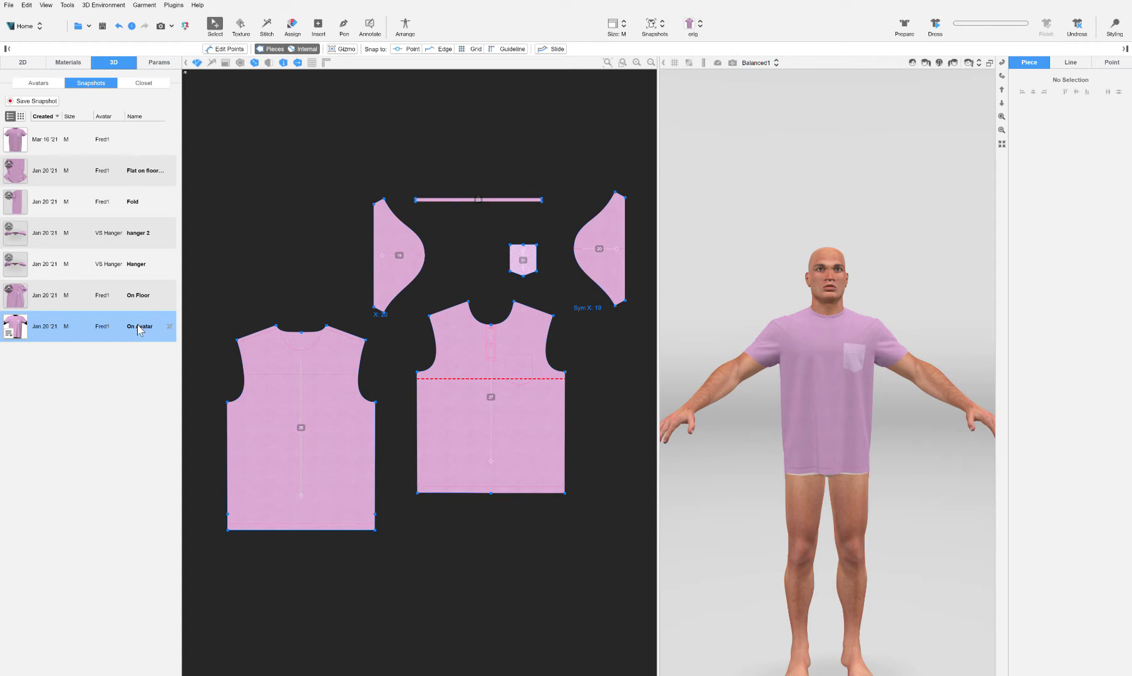
{"action": "double_click", "coordinate": [144, 332]}
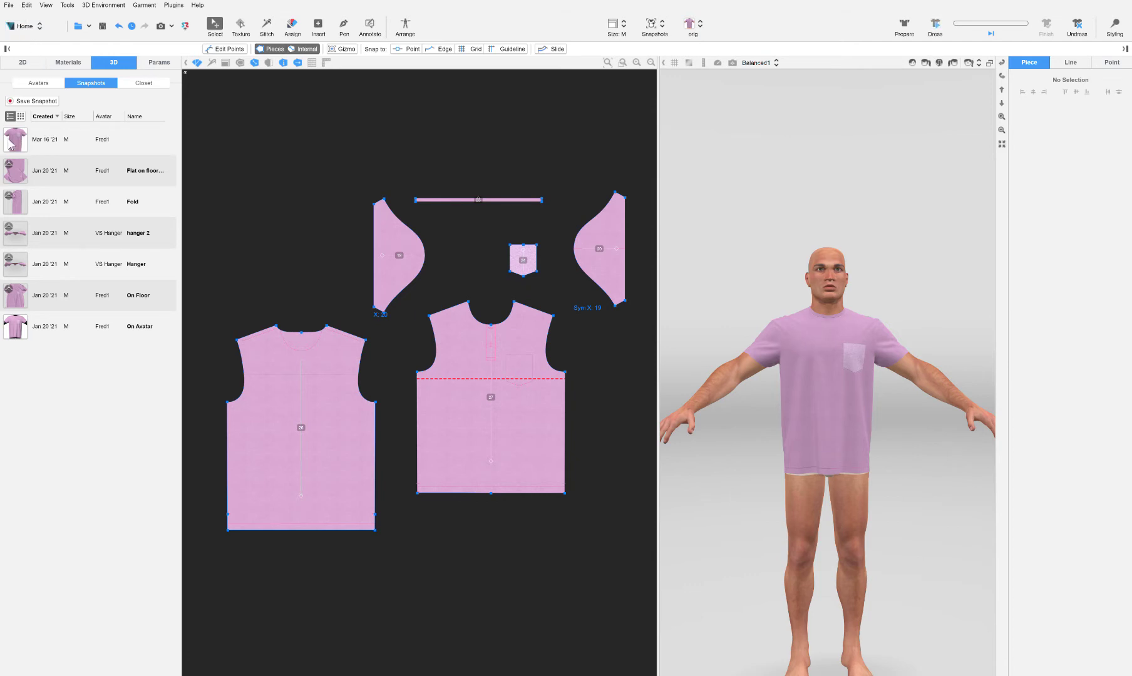
{"action": "left_click", "coordinate": [46, 57]}
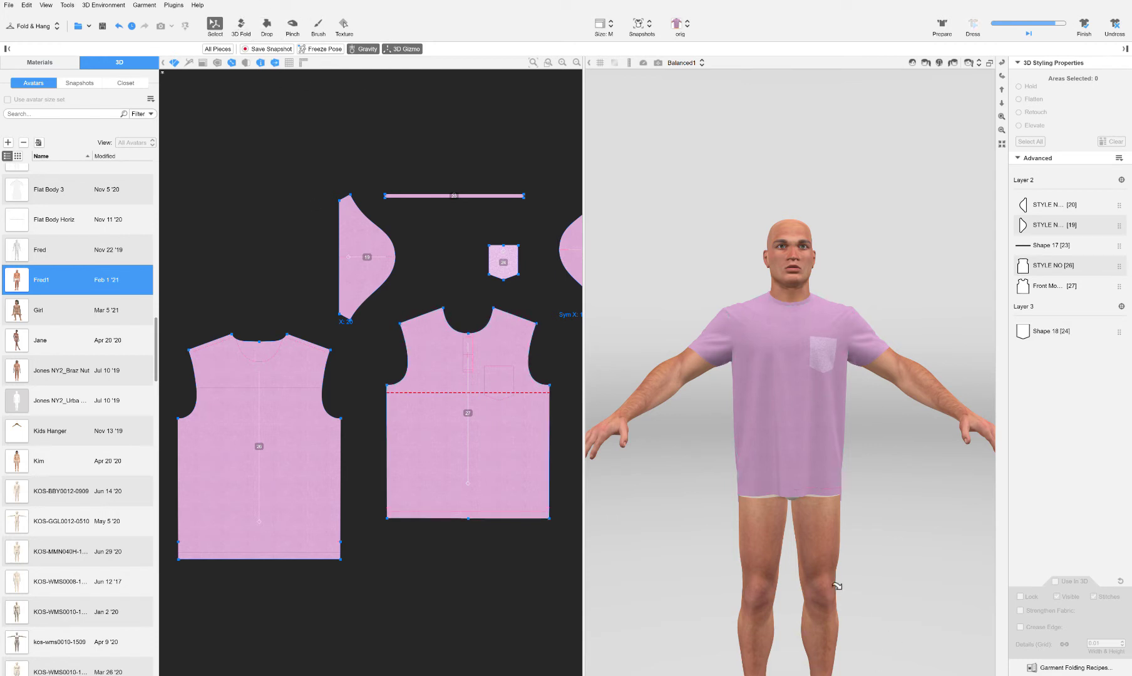
{"action": "left_click", "coordinate": [805, 593]}
{"action": "scroll", "coordinate": [805, 594], "scroll_direction": "down", "scroll_amount": 3}
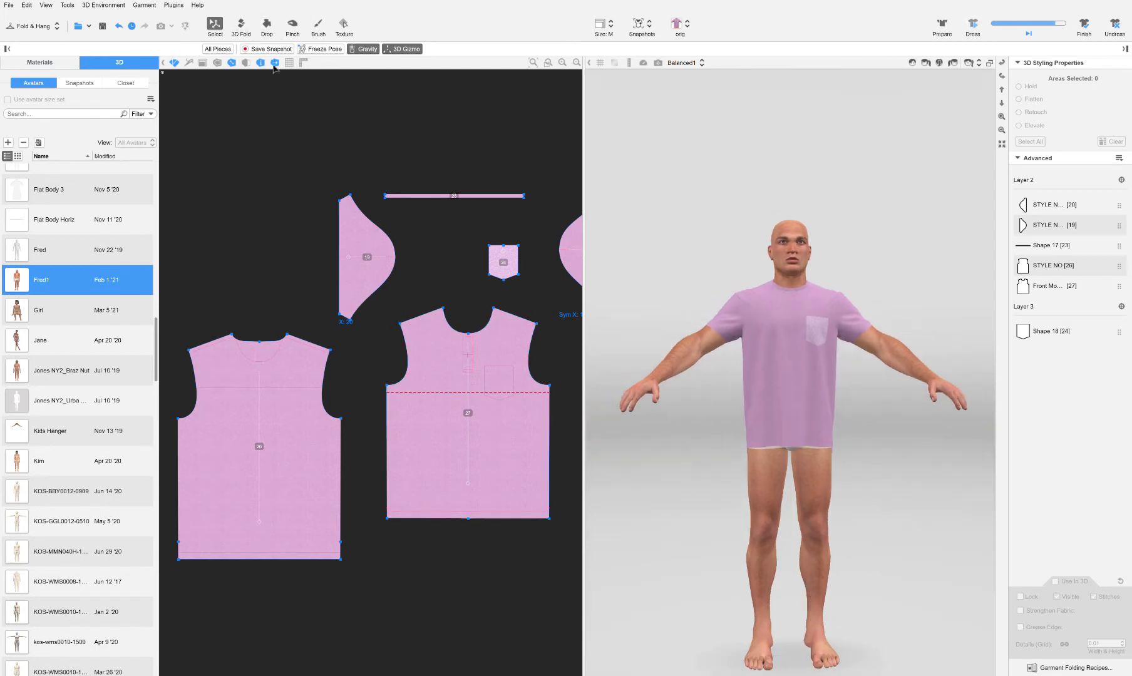
- Hide the avatar and rotate the T-shirt in 90° increments with the Drop tool until it lies with its front facing up
{"action": "left_click", "coordinate": [266, 26]}
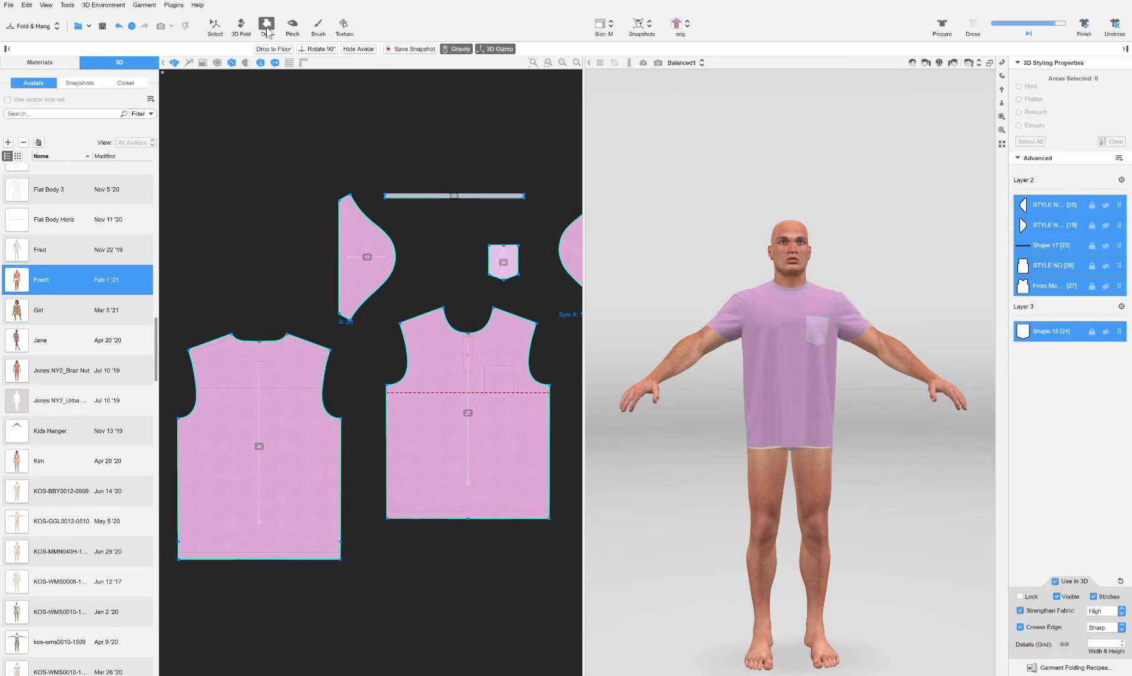
{"action": "left_click", "coordinate": [359, 49]}
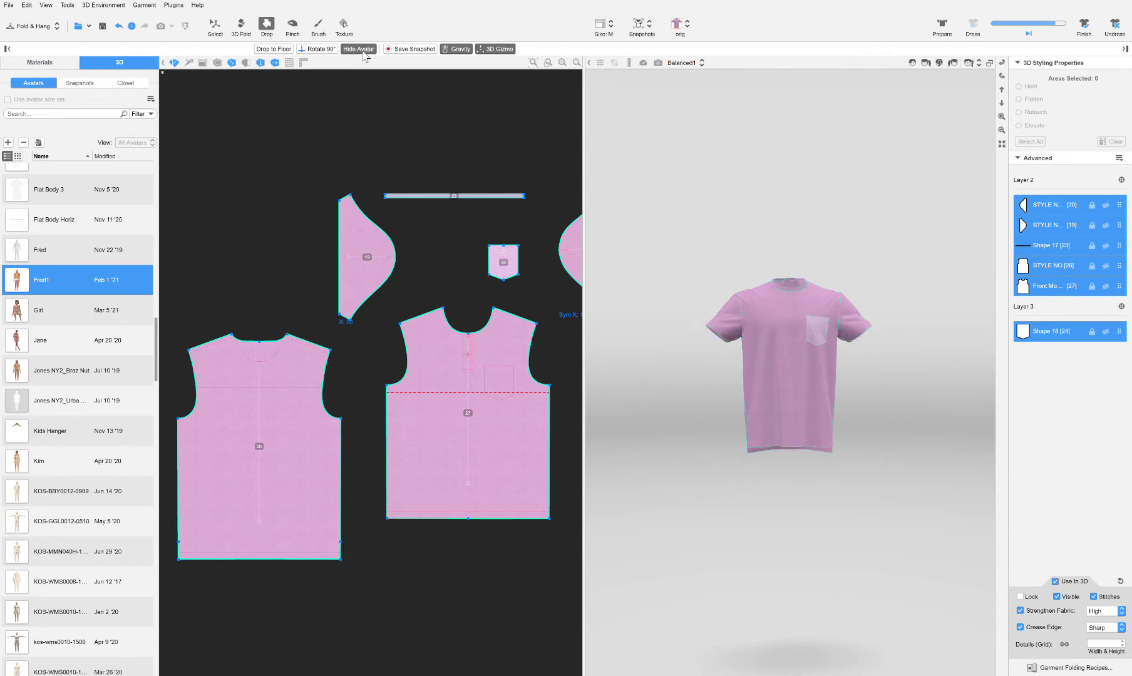
{"action": "left_click", "coordinate": [310, 49]}
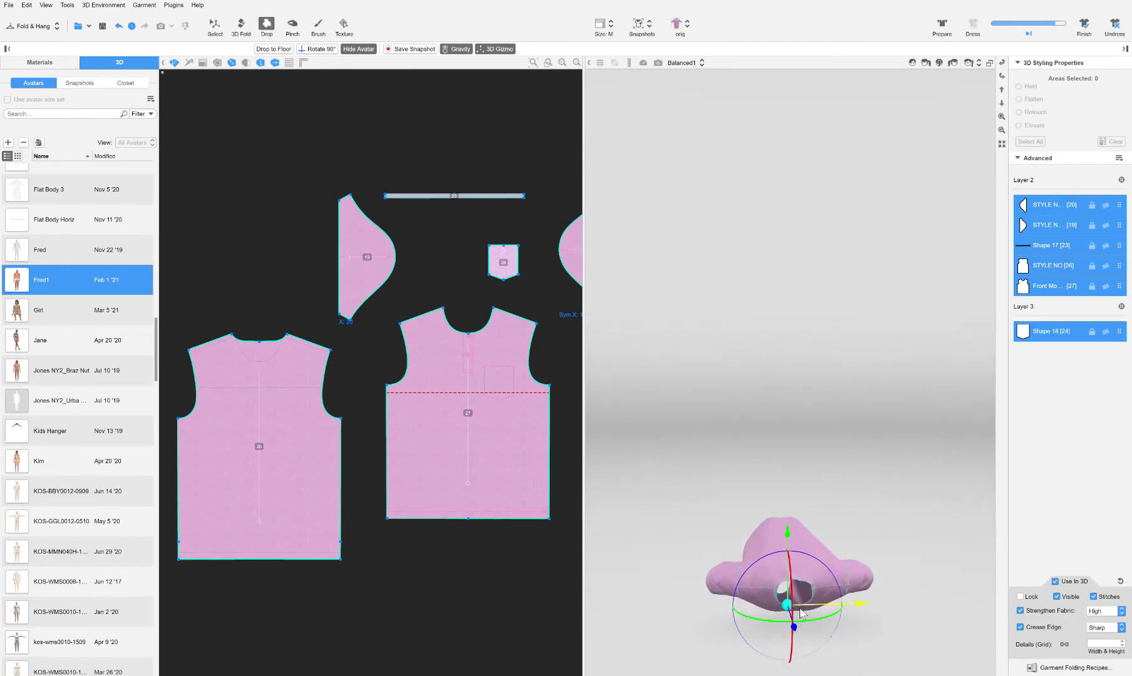
{"action": "left_click_drag", "start_coordinate": [775, 417], "coordinate": [697, 352]}
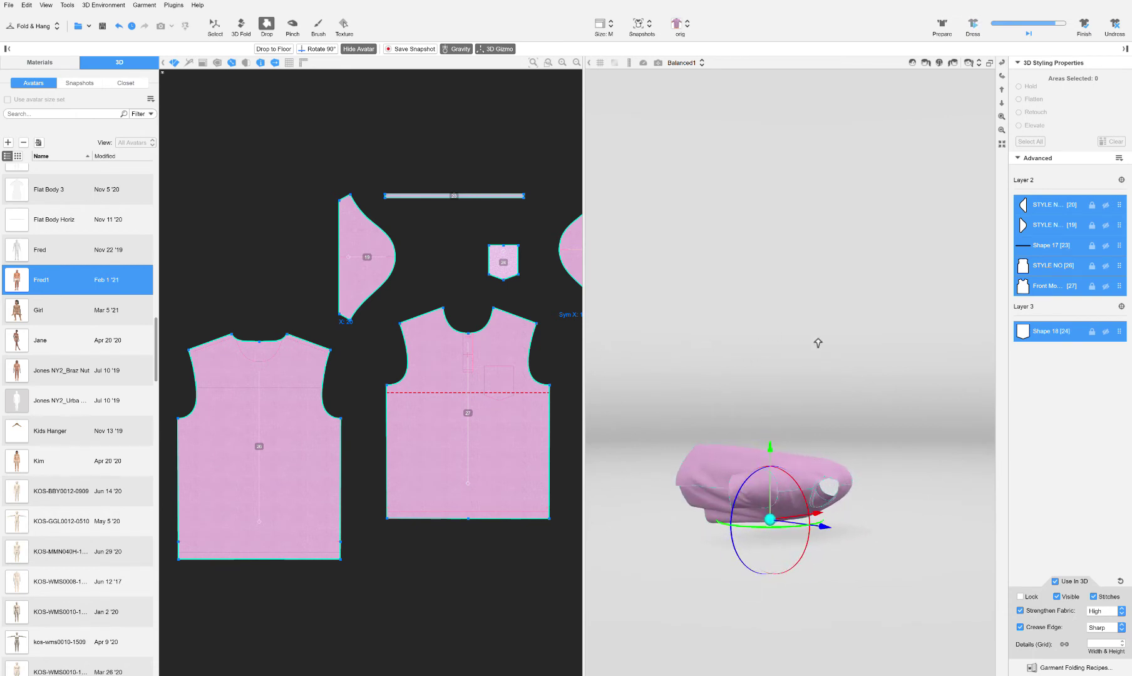
{"action": "left_click_drag", "start_coordinate": [831, 382], "coordinate": [900, 384]}
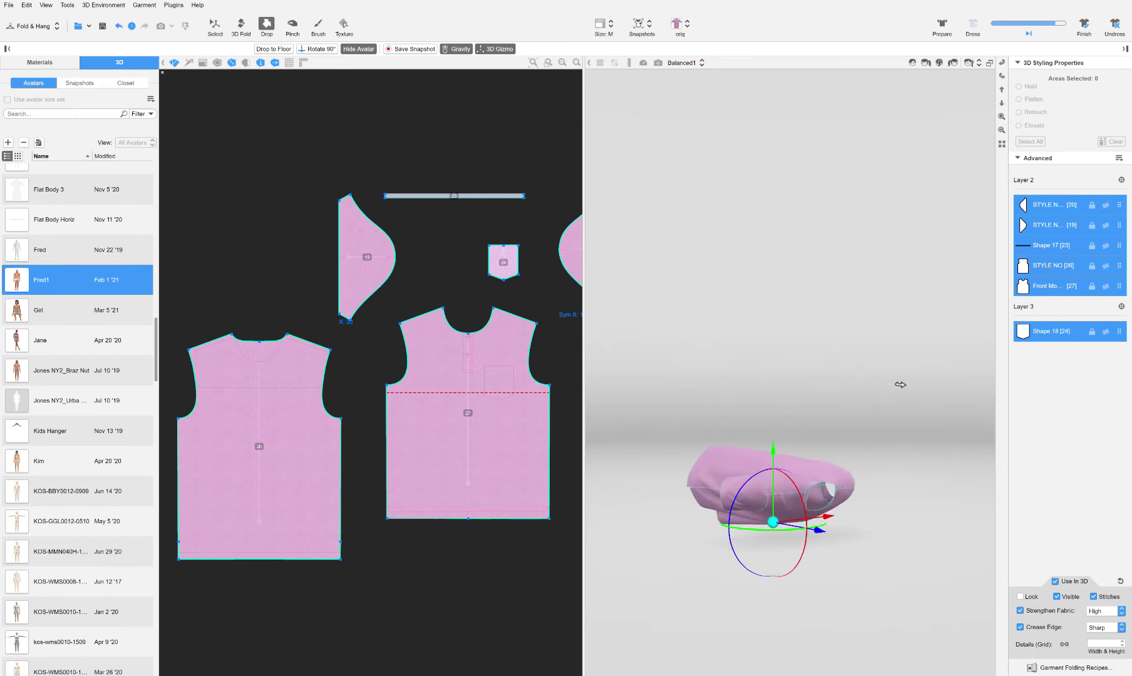
{"action": "left_click", "coordinate": [327, 50]}
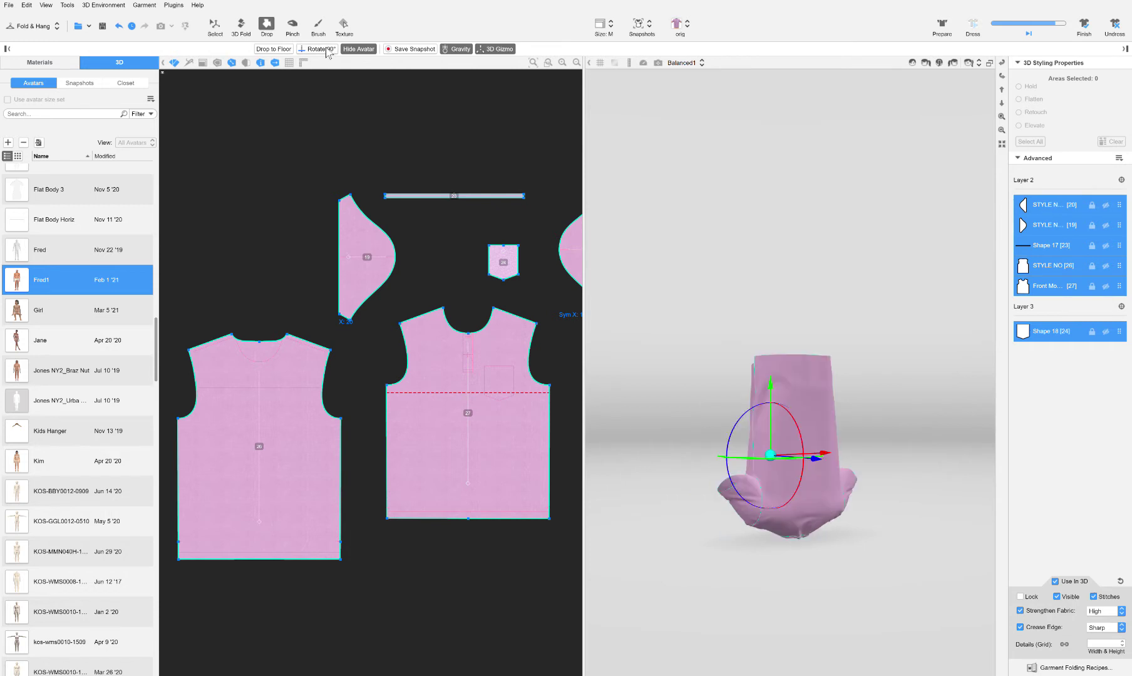
{"action": "left_click", "coordinate": [327, 50]}
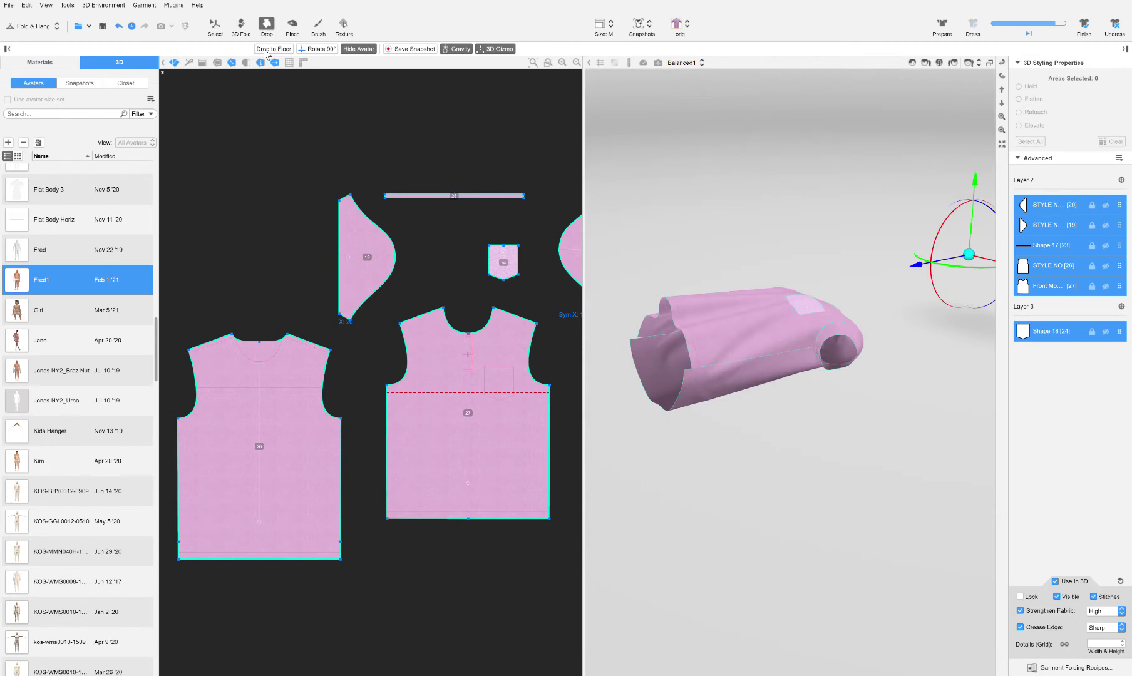
{"action": "right_click_drag", "start_coordinate": [767, 244], "coordinate": [770, 197]}
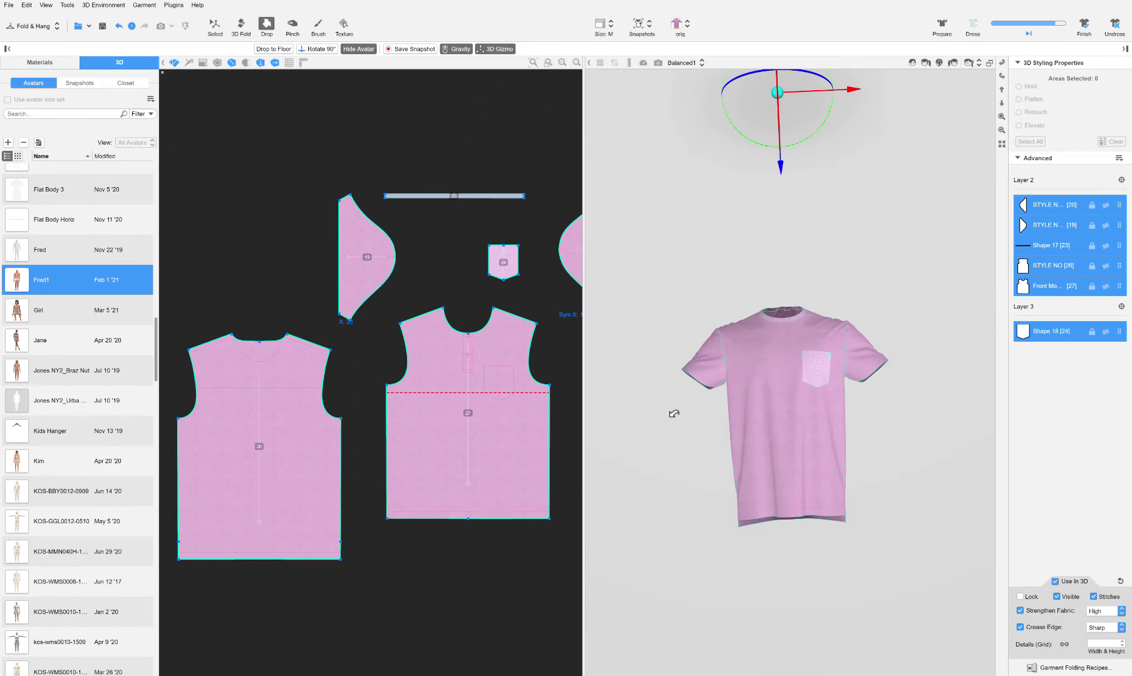
- Select all pieces of the T-shirt and run the dressing simulation to lay the garment flat
{"action": "left_click", "coordinate": [460, 265]}
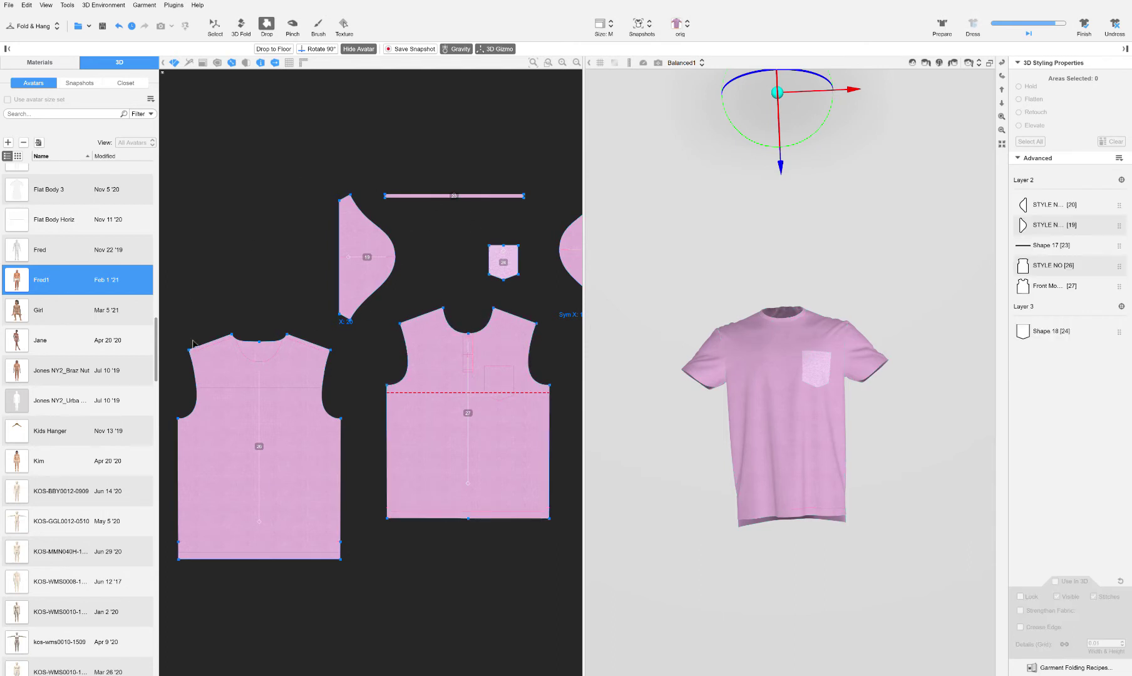
{"action": "left_click", "coordinate": [510, 338]}
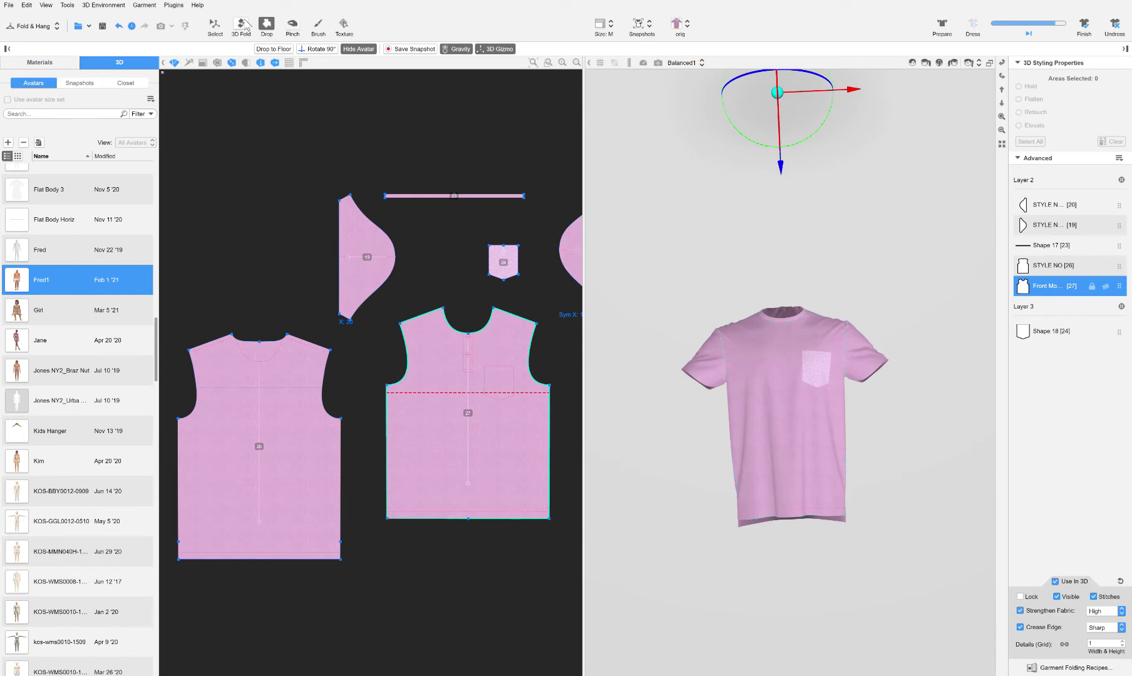
{"action": "left_click", "coordinate": [216, 26]}
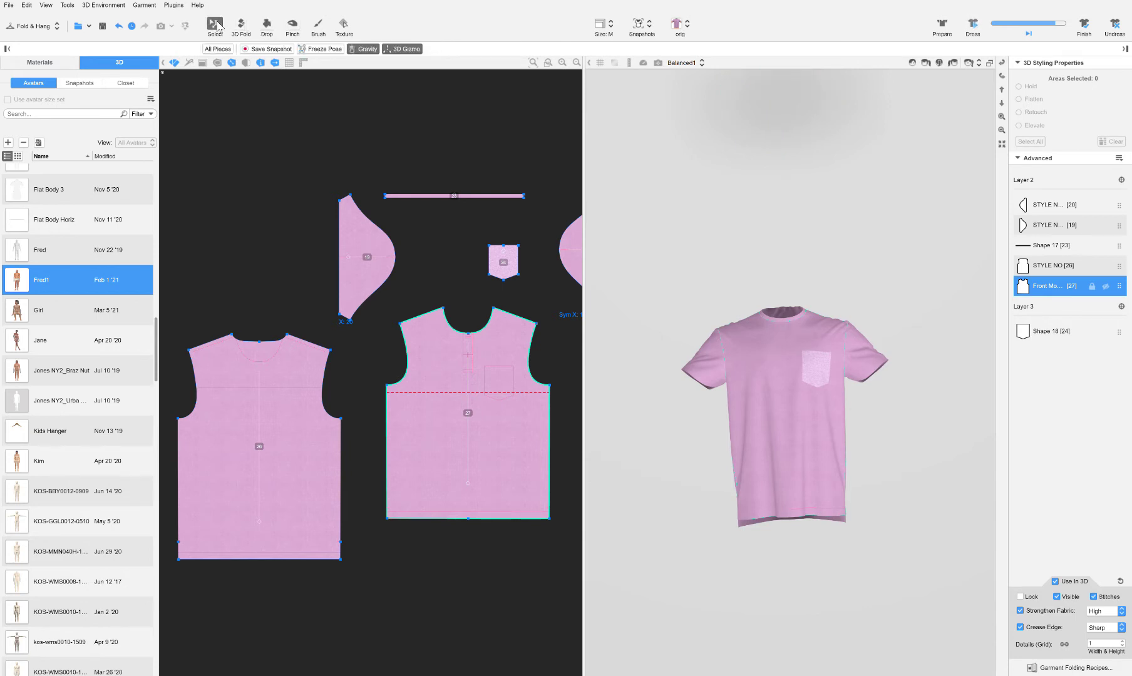
{"action": "left_click", "coordinate": [223, 50]}
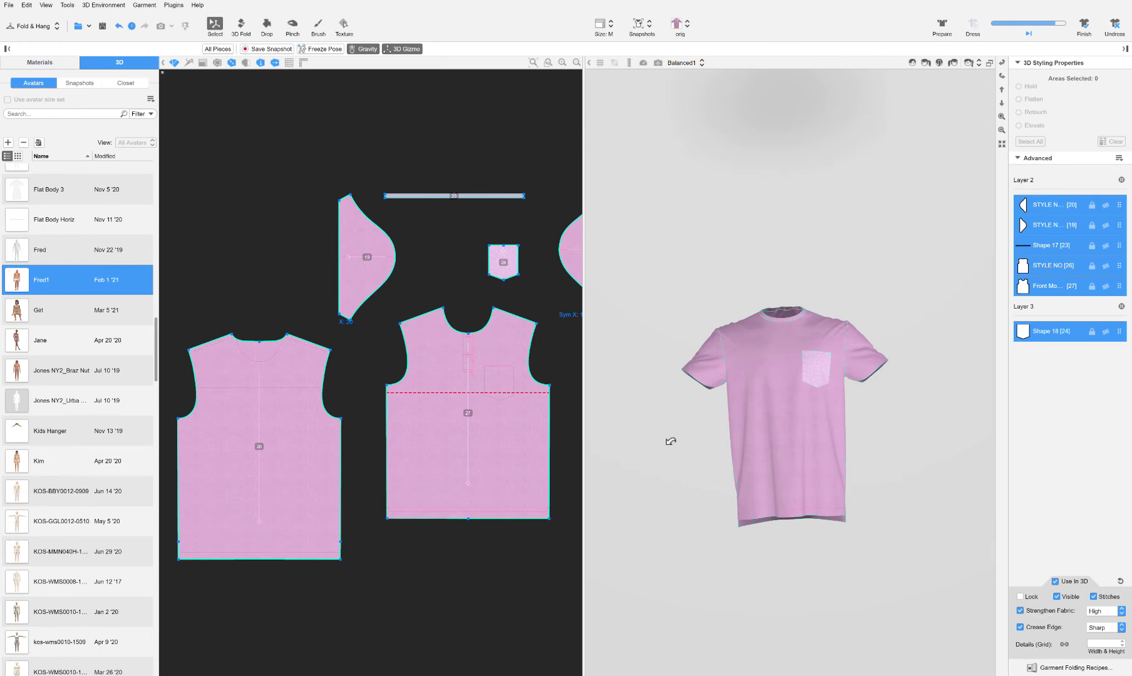
{"action": "left_click_drag", "start_coordinate": [710, 427], "coordinate": [752, 364]}
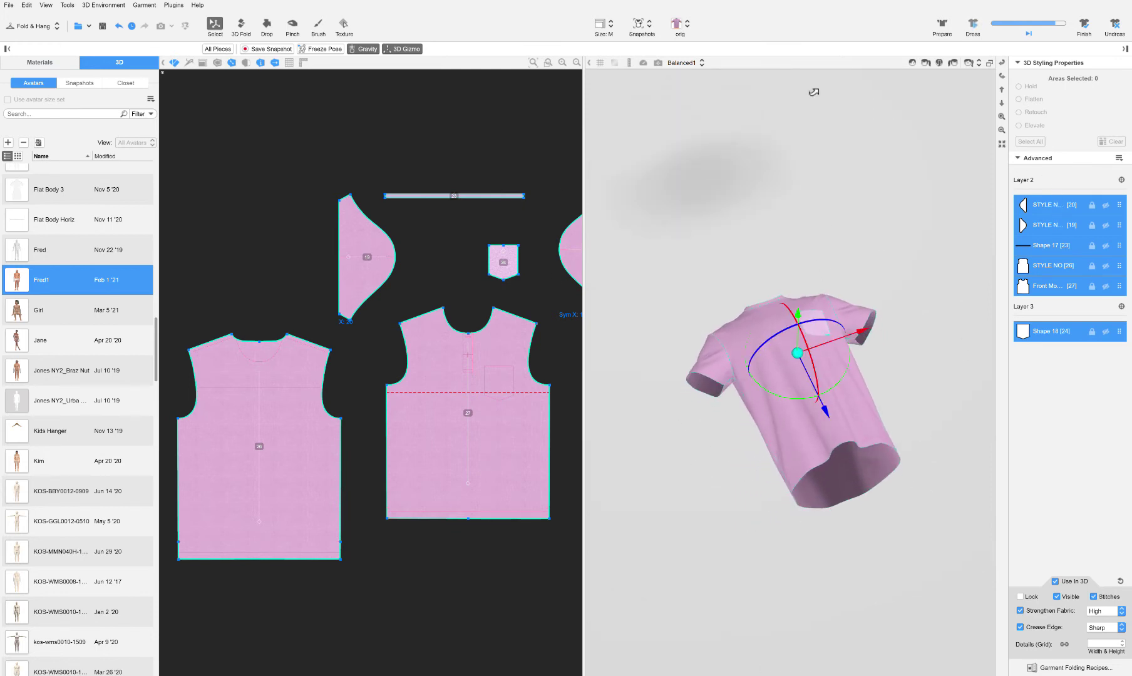
{"action": "left_click", "coordinate": [974, 25]}
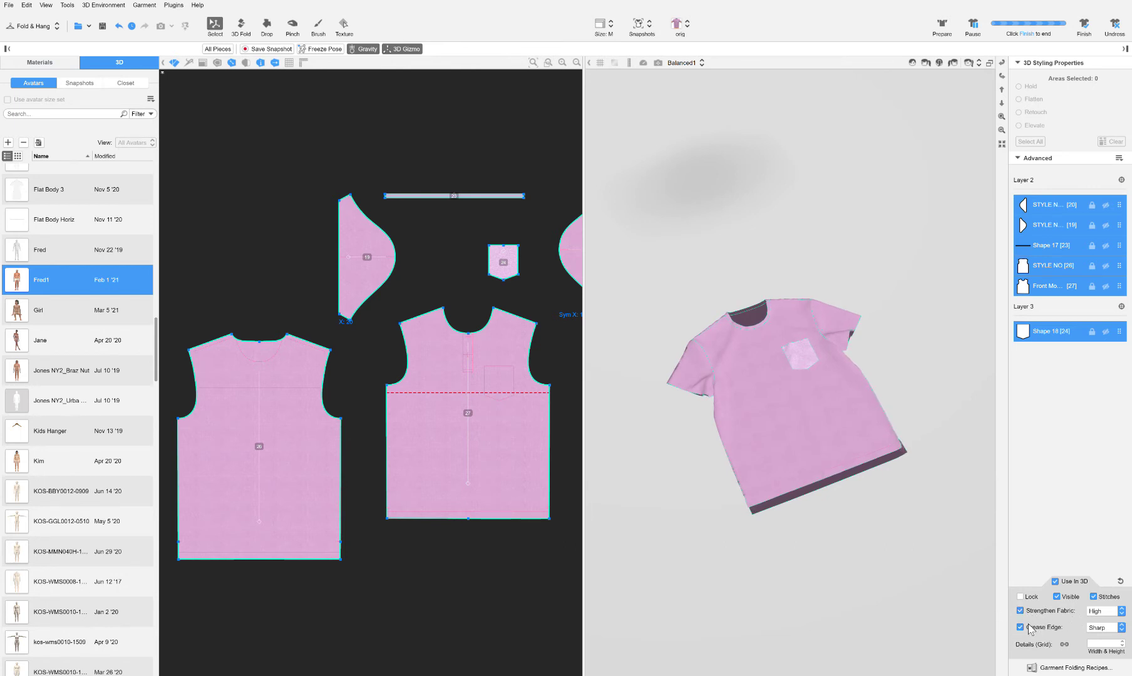
- Set Strengthen Fabric to Low for all pieces and rerun the simulation
{"action": "middle_click_drag", "start_coordinate": [649, 488], "coordinate": [844, 457]}
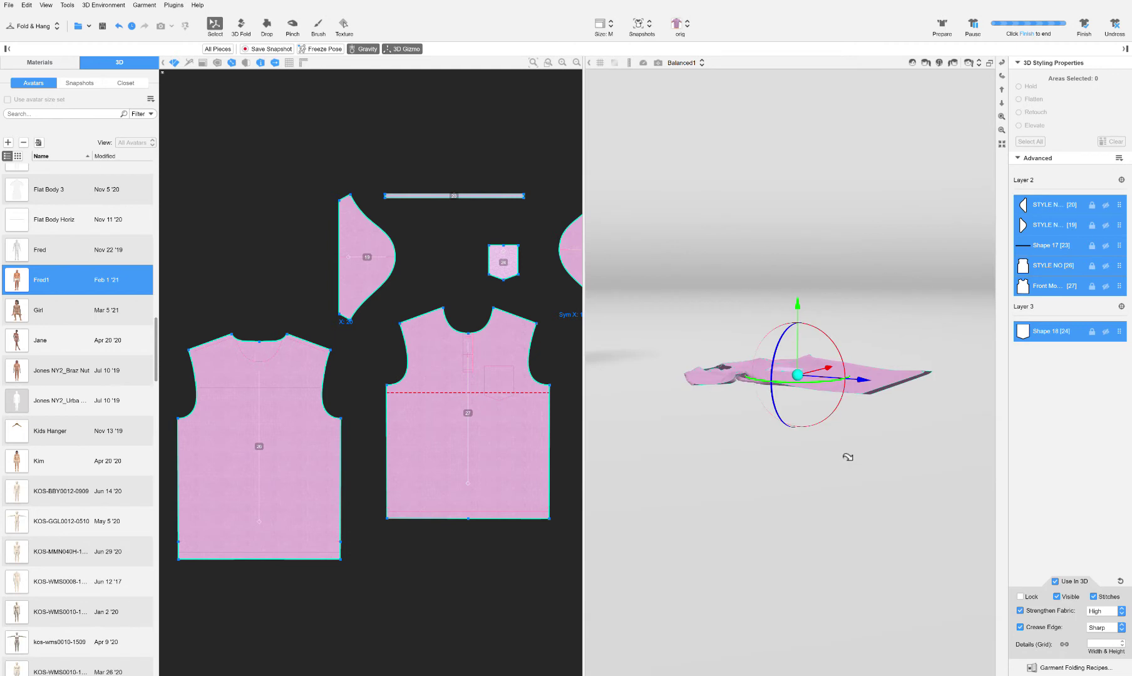
{"action": "middle_click_drag", "start_coordinate": [879, 418], "coordinate": [939, 424]}
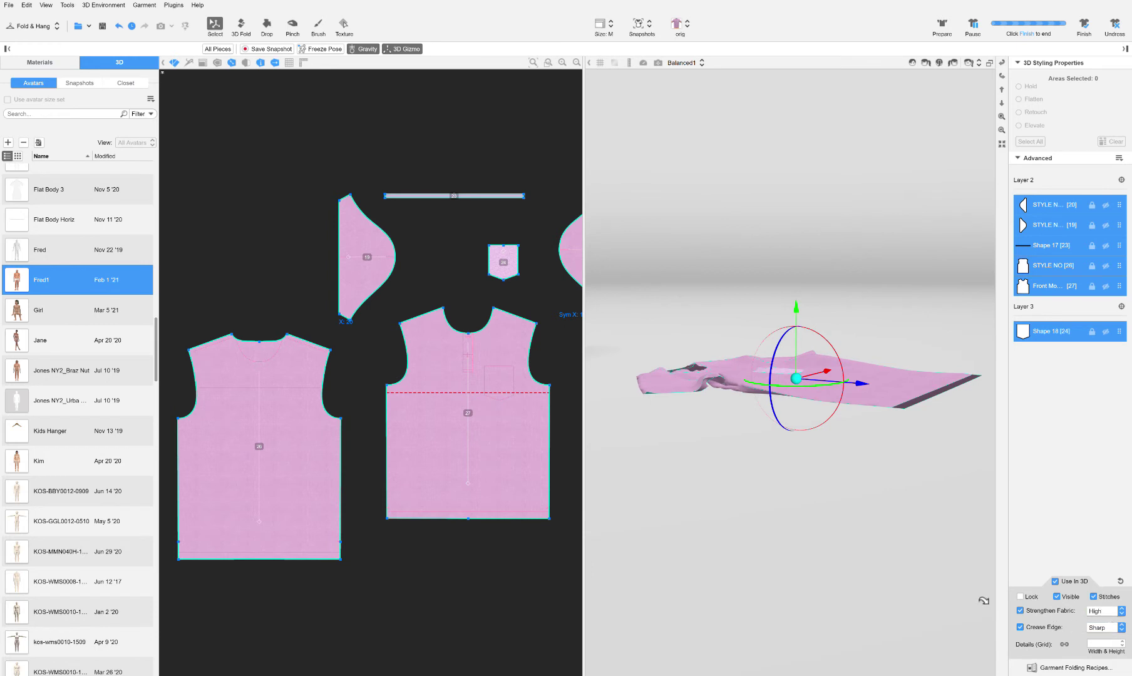
{"action": "left_click", "coordinate": [1099, 613]}
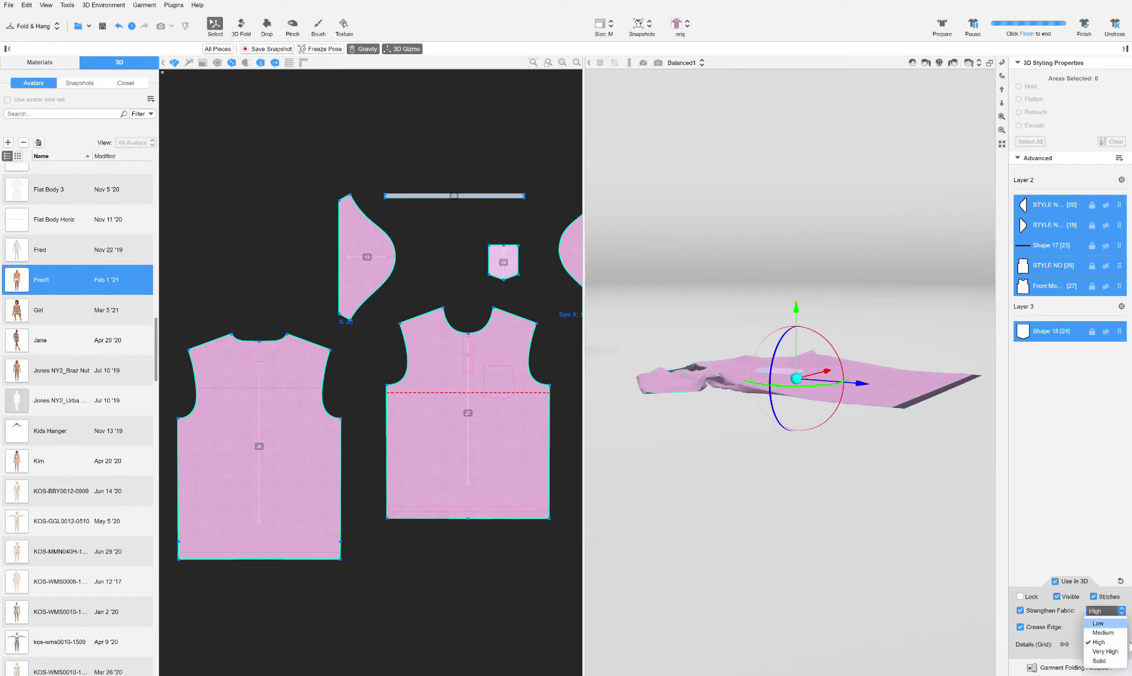
{"action": "left_click", "coordinate": [1099, 624]}
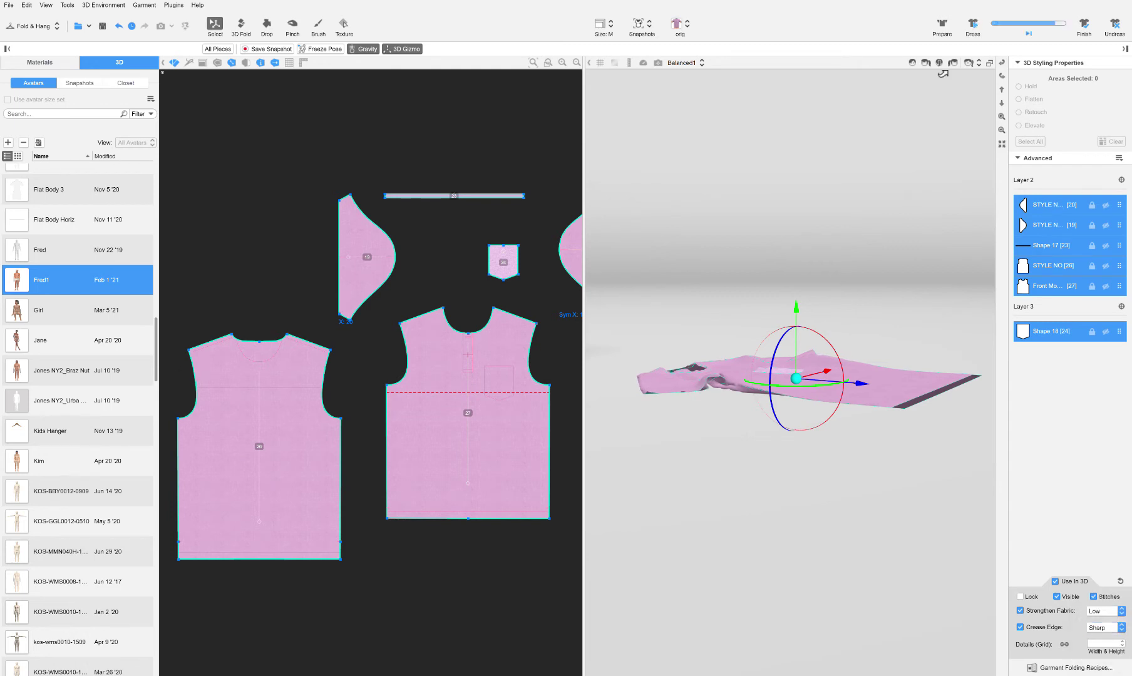
{"action": "left_click", "coordinate": [974, 25]}
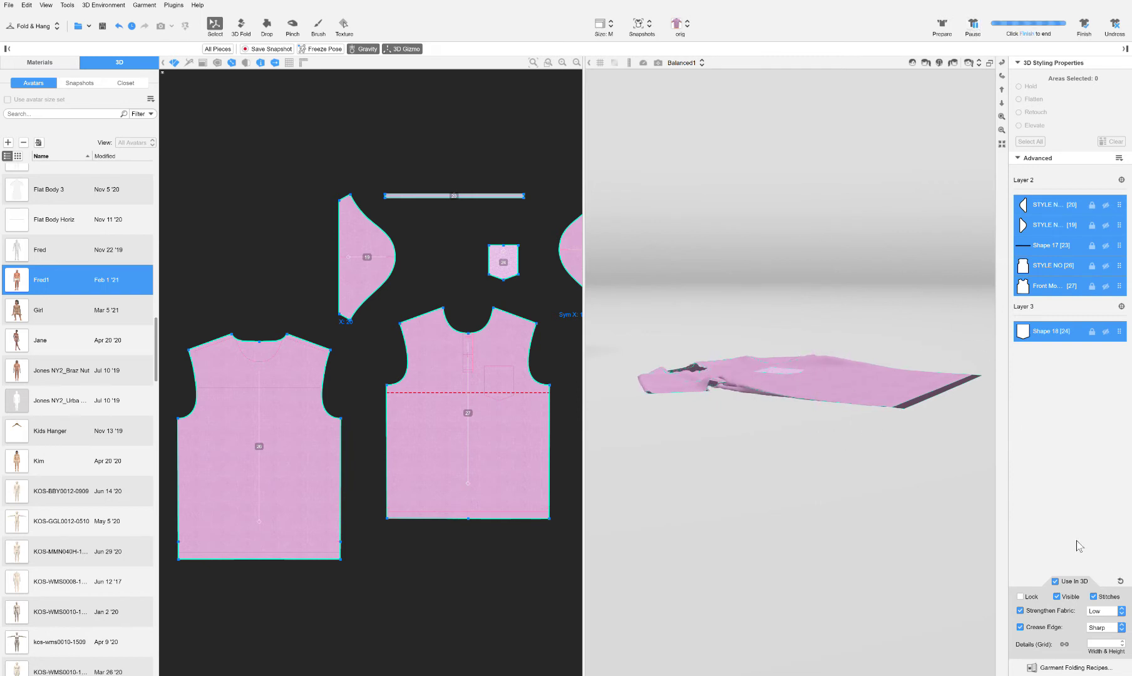
- Set Strengthen Fabric to High for all pieces and restart the simulation
{"action": "left_click", "coordinate": [1102, 613]}
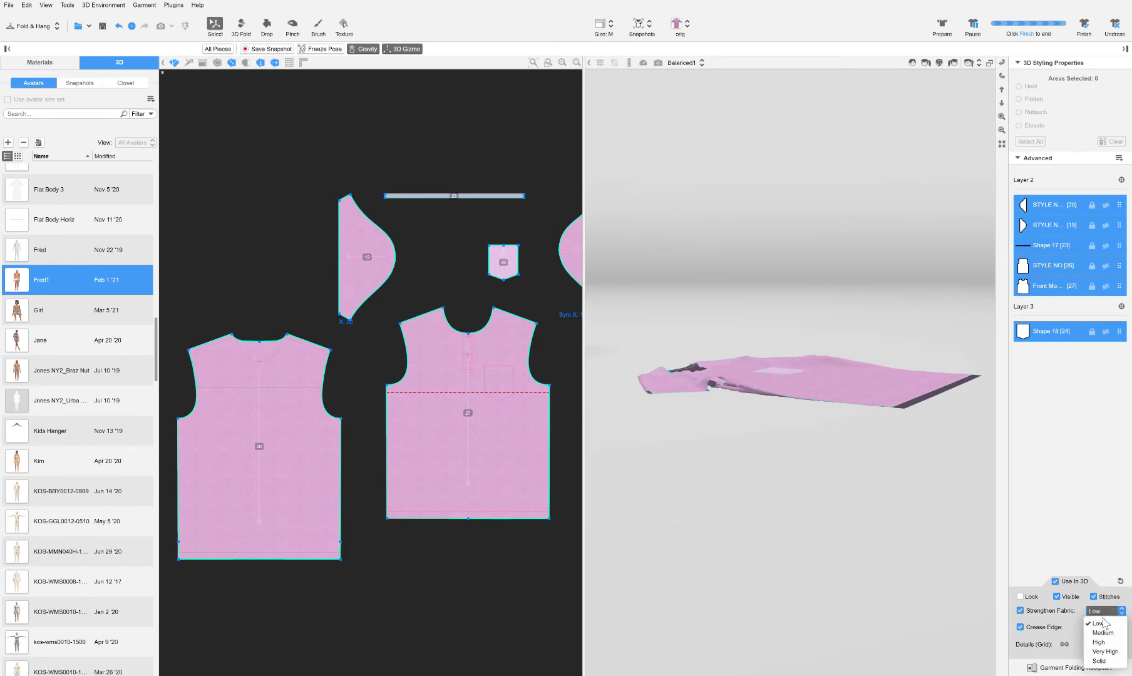
{"action": "left_click", "coordinate": [1099, 643]}
{"action": "left_click", "coordinate": [972, 26]}
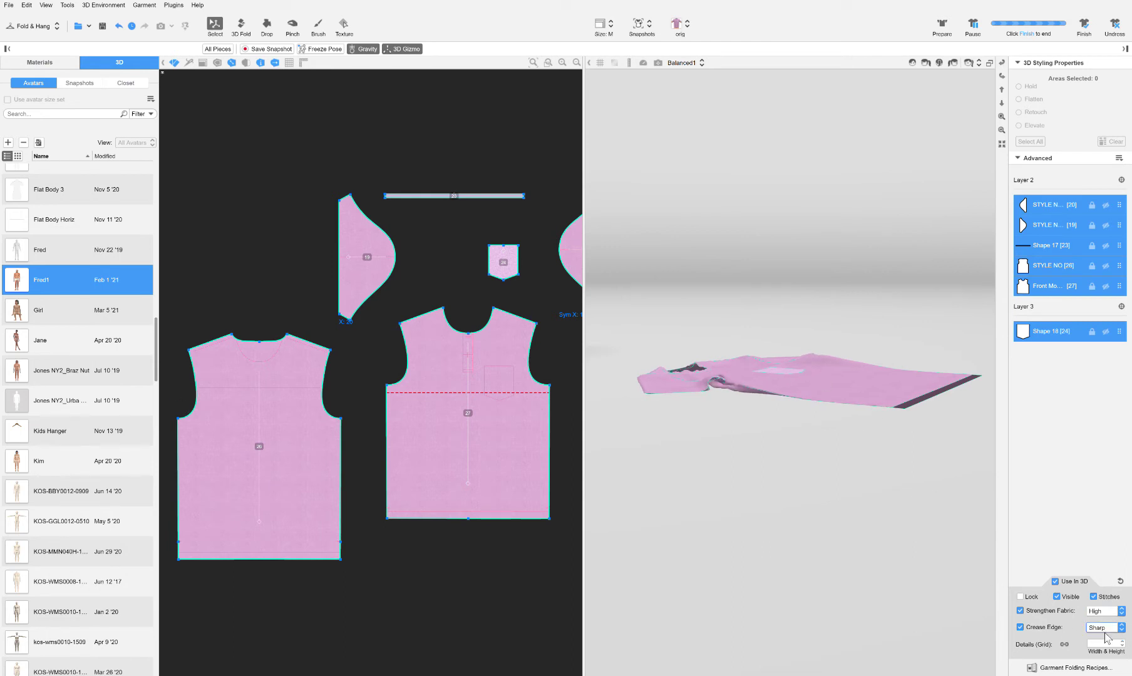
- Set Crease Edge to Very Soft for all pieces and simulate the garment again
{"action": "left_click", "coordinate": [1104, 628]}
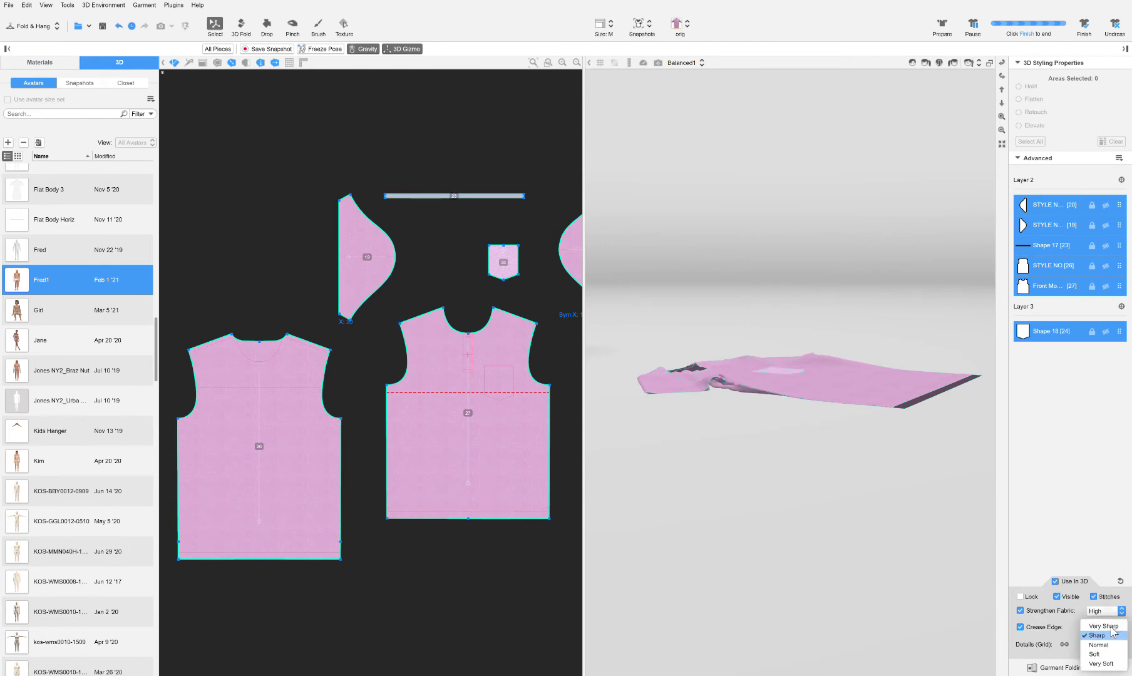
{"action": "left_click", "coordinate": [1102, 664]}
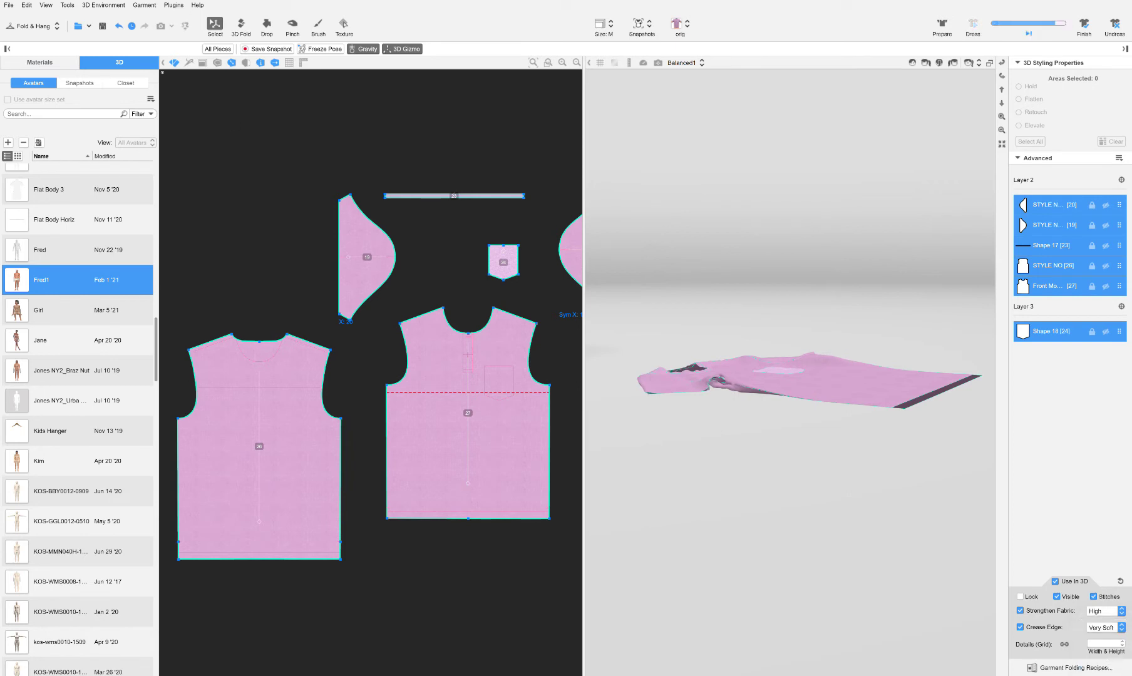
{"action": "left_click", "coordinate": [972, 26]}
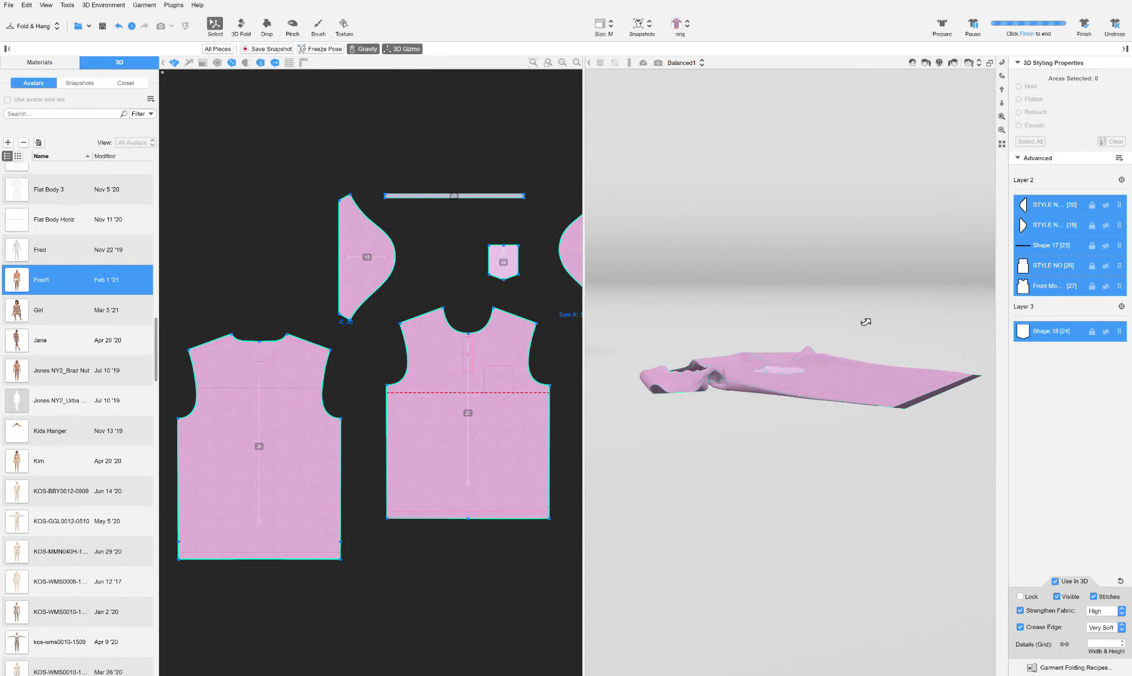
- Place a 3D Fold line on the T-shirt's lower front and rotate it to run crosswise below the pocket
{"action": "left_click_drag", "start_coordinate": [866, 327], "coordinate": [846, 260]}
{"action": "left_click_drag", "start_coordinate": [831, 317], "coordinate": [927, 301]}
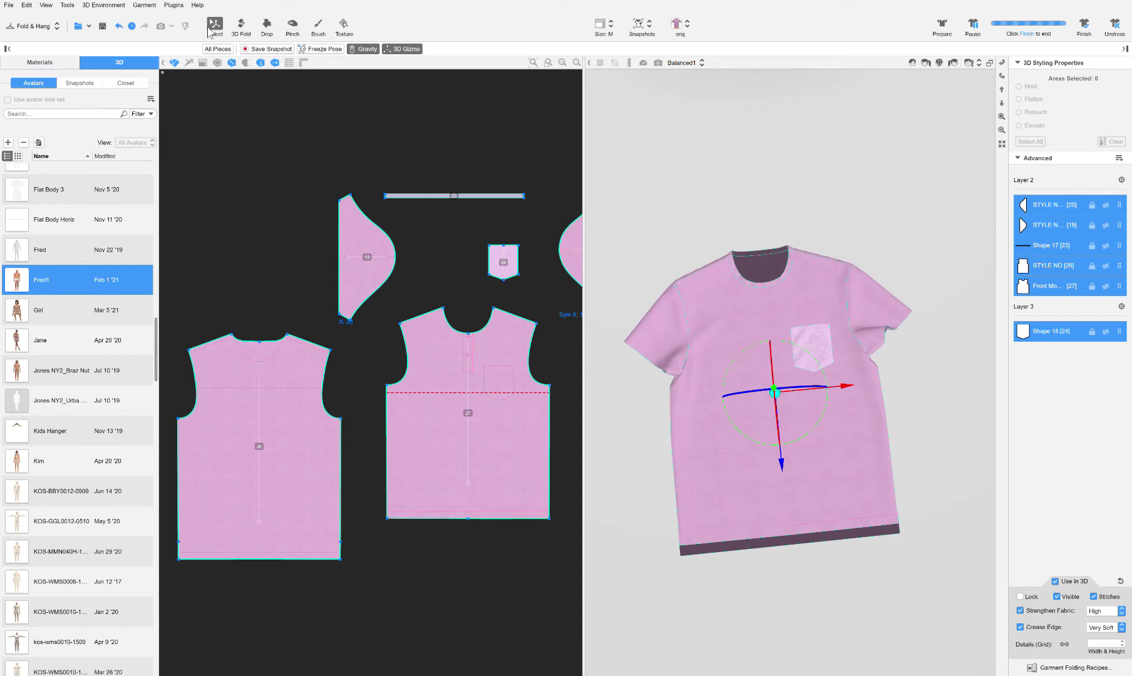
{"action": "left_click", "coordinate": [241, 29]}
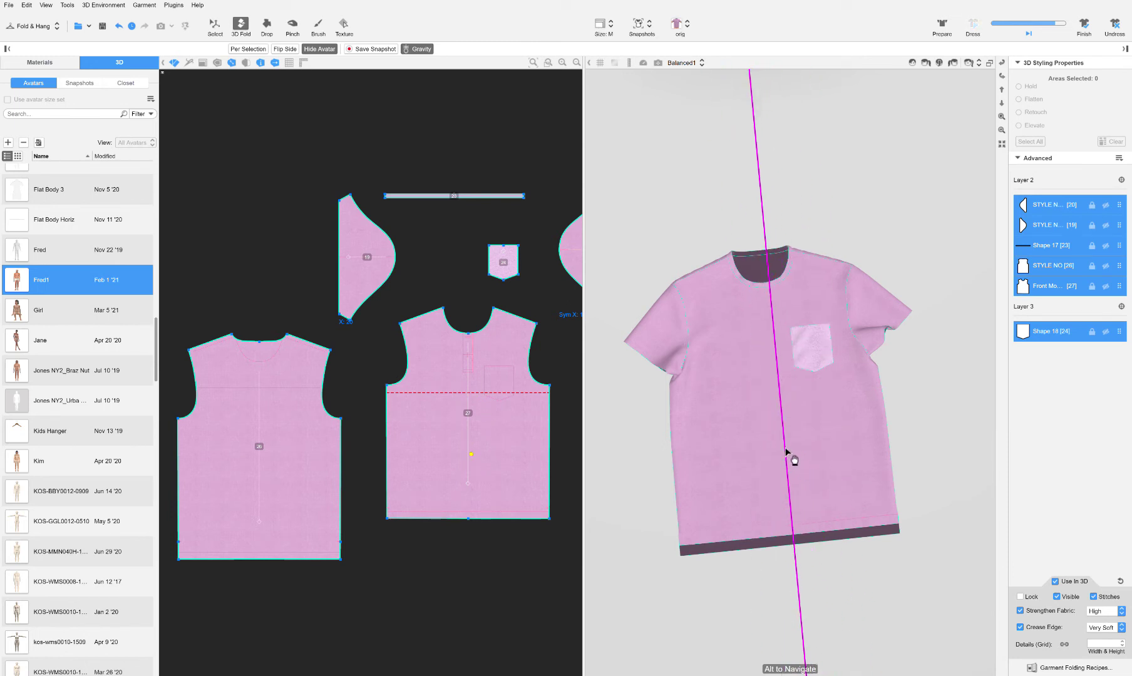
{"action": "left_click", "coordinate": [782, 448]}
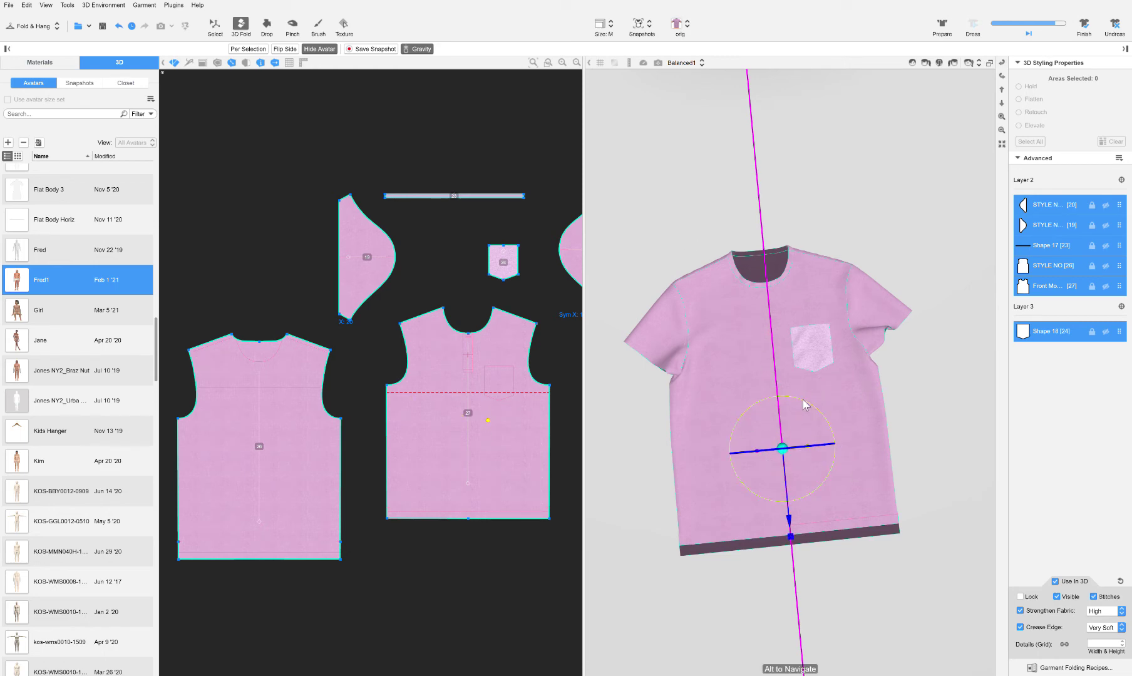
{"action": "left_click_drag", "start_coordinate": [794, 399], "coordinate": [864, 460]}
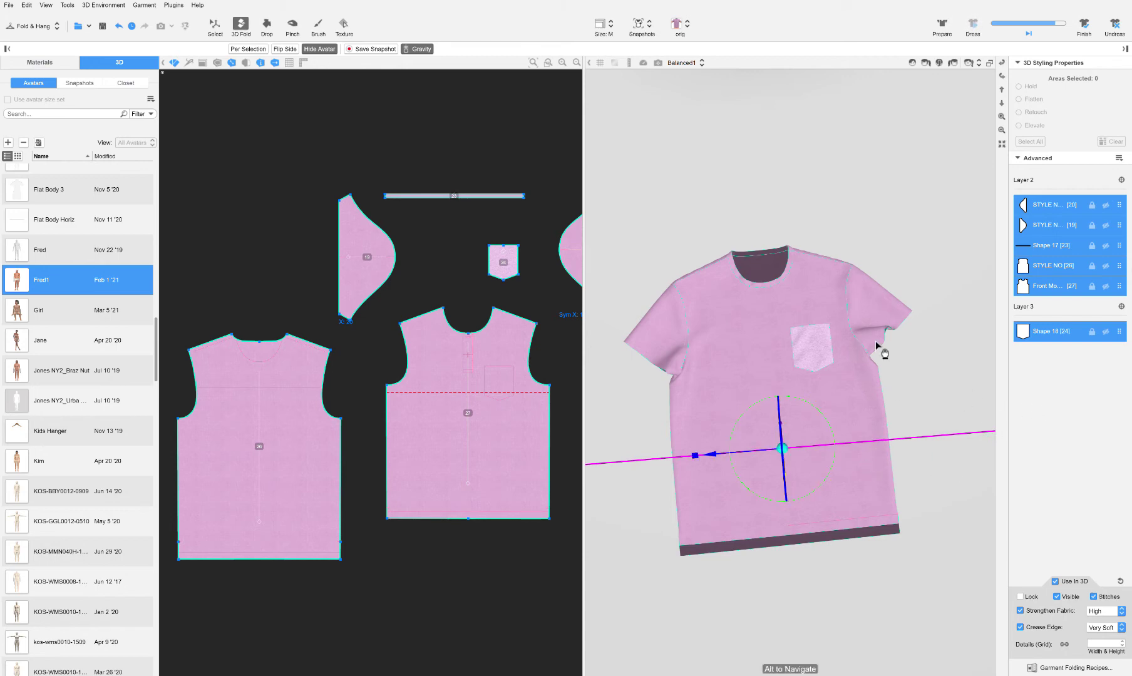
- Fold the lower part of the T-shirt along the crosswise fold line and run the simulation
{"action": "left_click_drag", "start_coordinate": [956, 452], "coordinate": [675, 298], "text": "alt"}
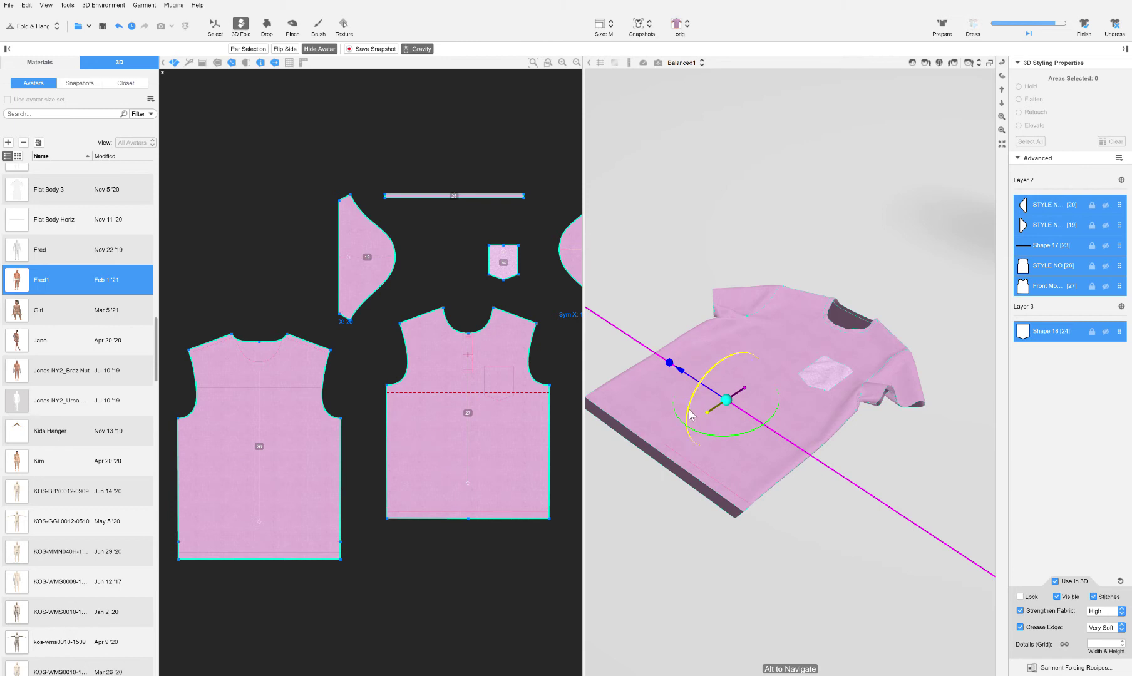
{"action": "left_click_drag", "start_coordinate": [691, 415], "coordinate": [841, 308]}
{"action": "right_click_drag", "start_coordinate": [934, 481], "coordinate": [949, 51]}
{"action": "left_click", "coordinate": [973, 27]}
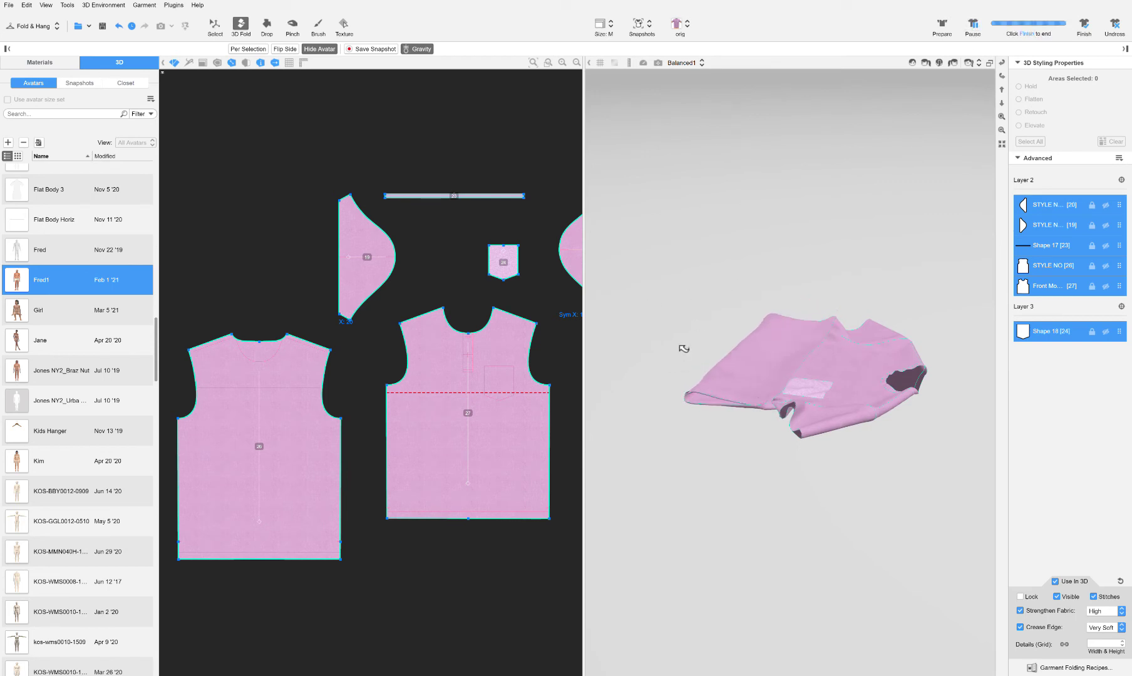
- Inspect the lower fold of the T-shirt, finish the simulation and save a snapshot named 1
{"action": "right_click_drag", "start_coordinate": [740, 273], "coordinate": [714, 276]}
{"action": "right_click_drag", "start_coordinate": [758, 377], "coordinate": [667, 199]}
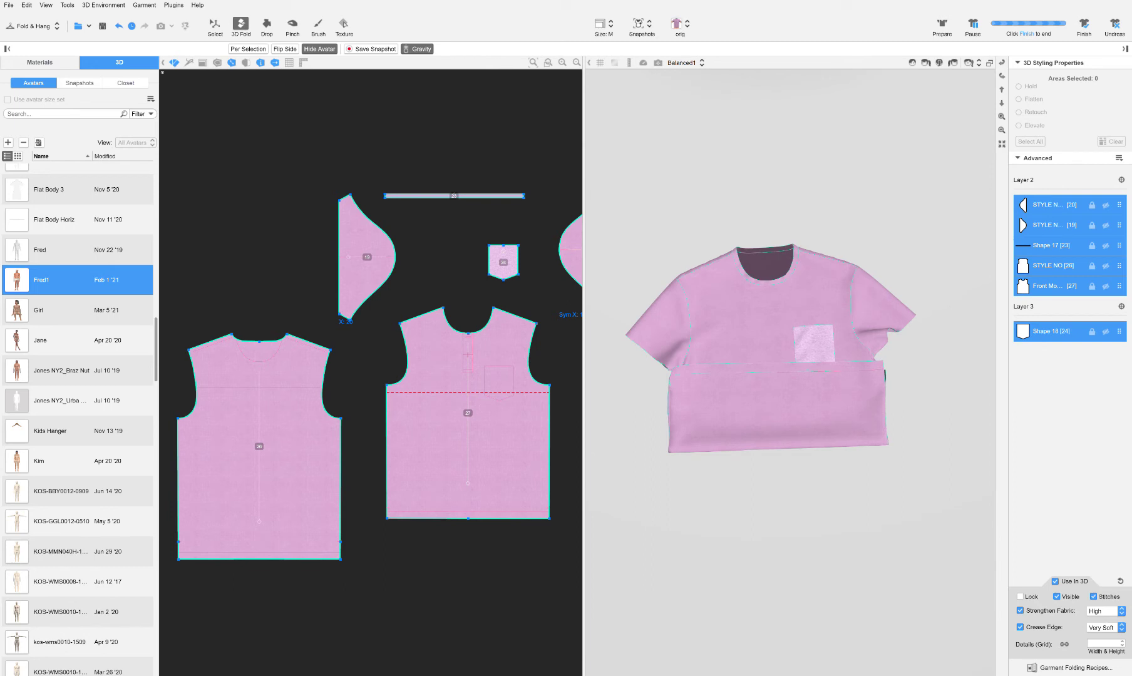
{"action": "left_click", "coordinate": [80, 83]}
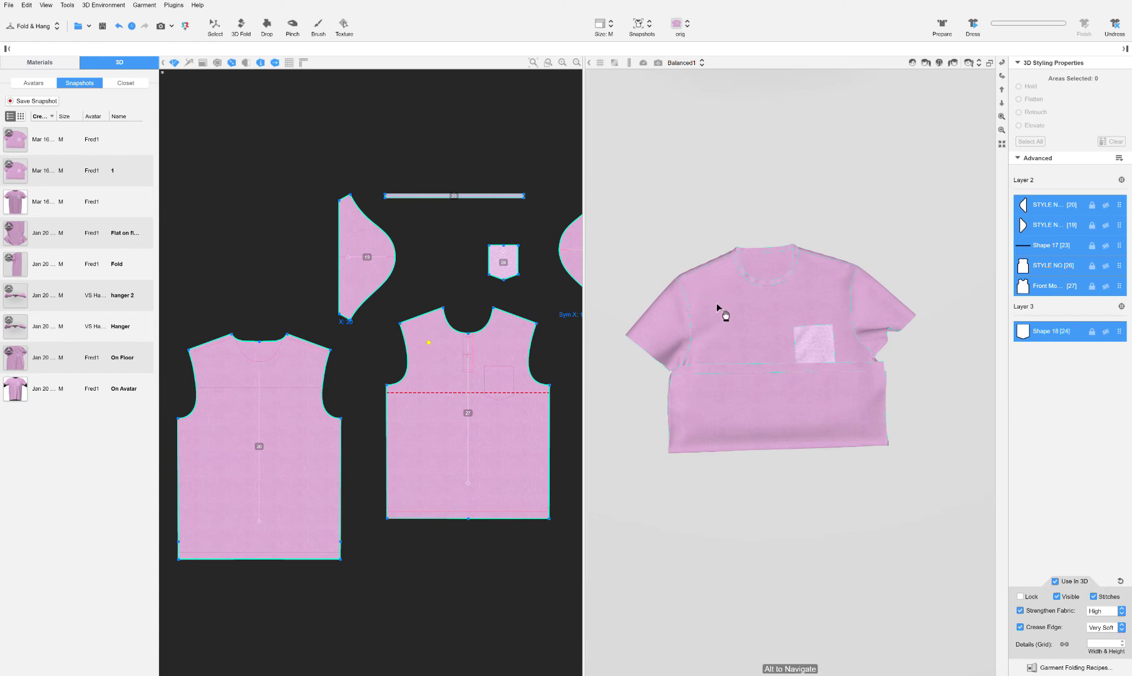
- Place a lengthwise 3D Fold line on the T-shirt side opposite the pocket, fold that side and sleeve inward, and run the simulation
{"action": "left_click", "coordinate": [242, 26]}
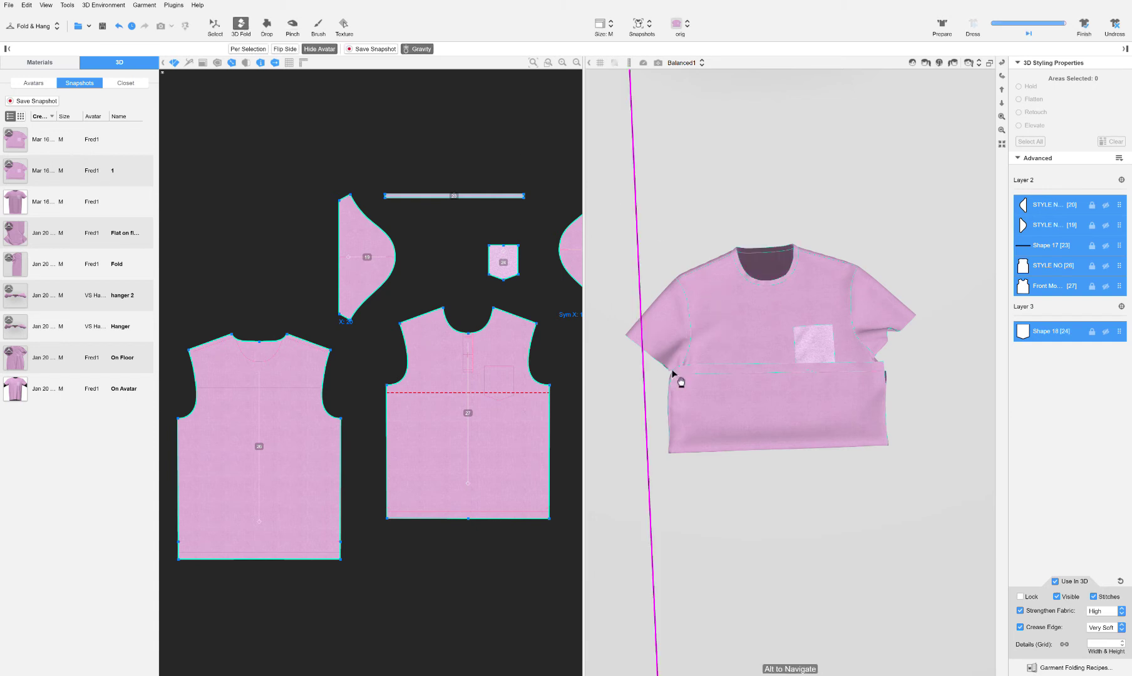
{"action": "left_click", "coordinate": [725, 339]}
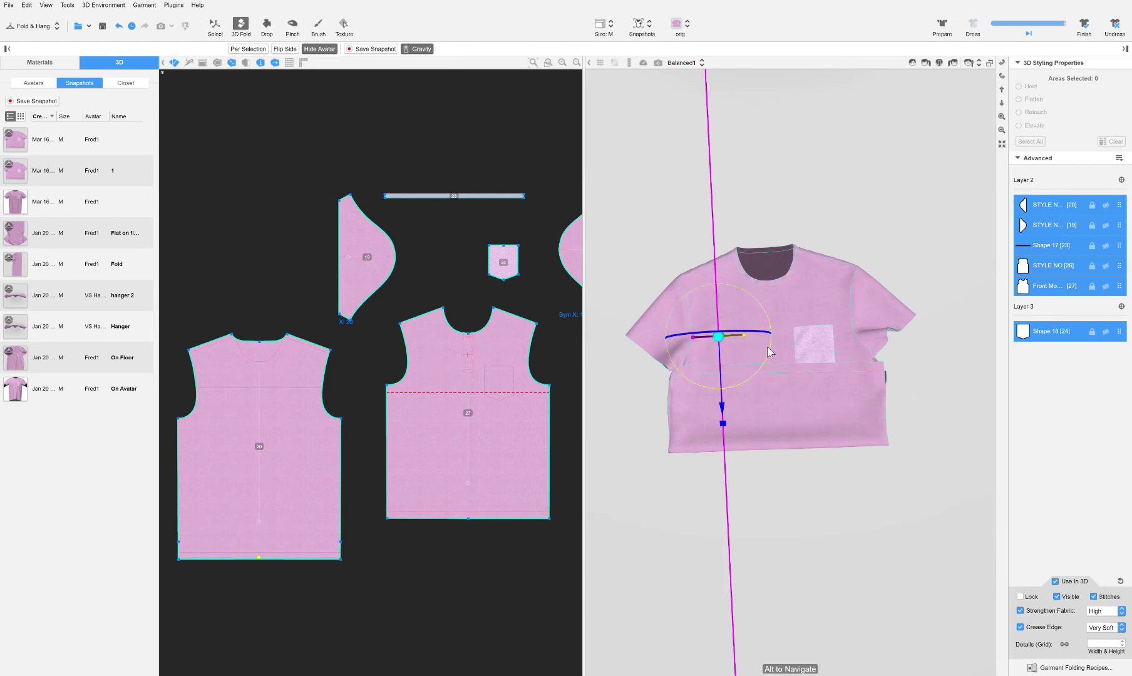
{"action": "mouse_move", "coordinate": [770, 338]}
{"action": "left_mouse_down"}
{"action": "mouse_move", "coordinate": [730, 335]}
{"action": "mouse_move", "coordinate": [817, 354]}
{"action": "mouse_move", "coordinate": [725, 348]}
{"action": "mouse_move", "coordinate": [775, 352]}
{"action": "mouse_move", "coordinate": [763, 345]}
{"action": "left_mouse_up"}
{"action": "left_click_drag", "start_coordinate": [670, 337], "coordinate": [742, 331]}
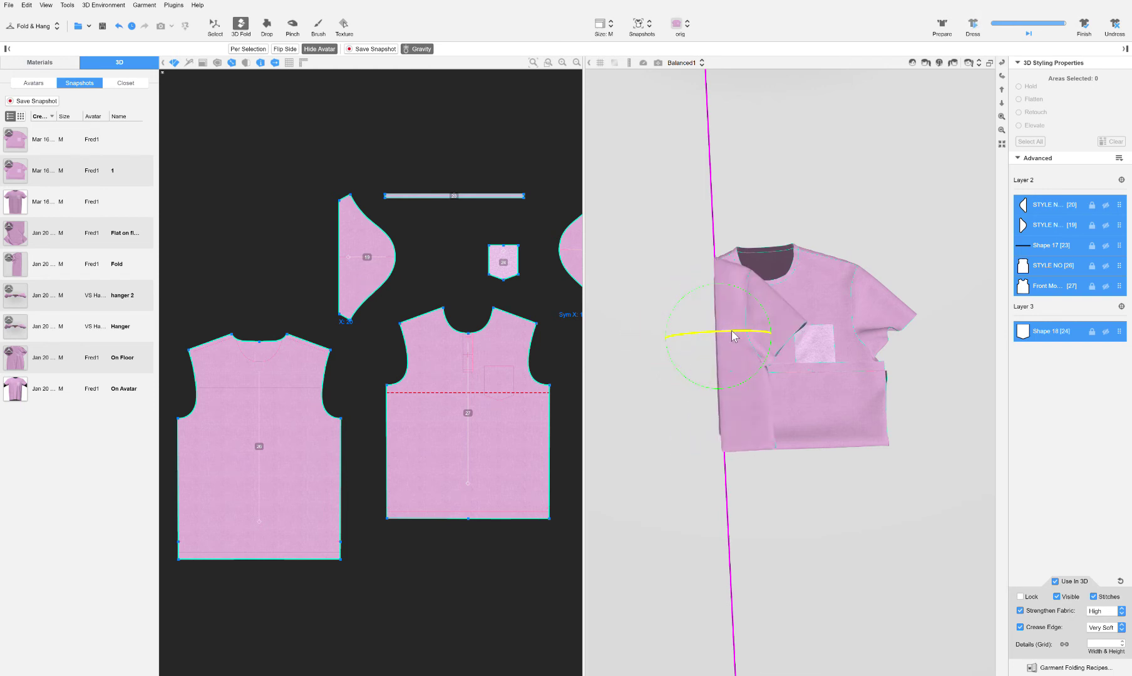
{"action": "left_click", "coordinate": [972, 26]}
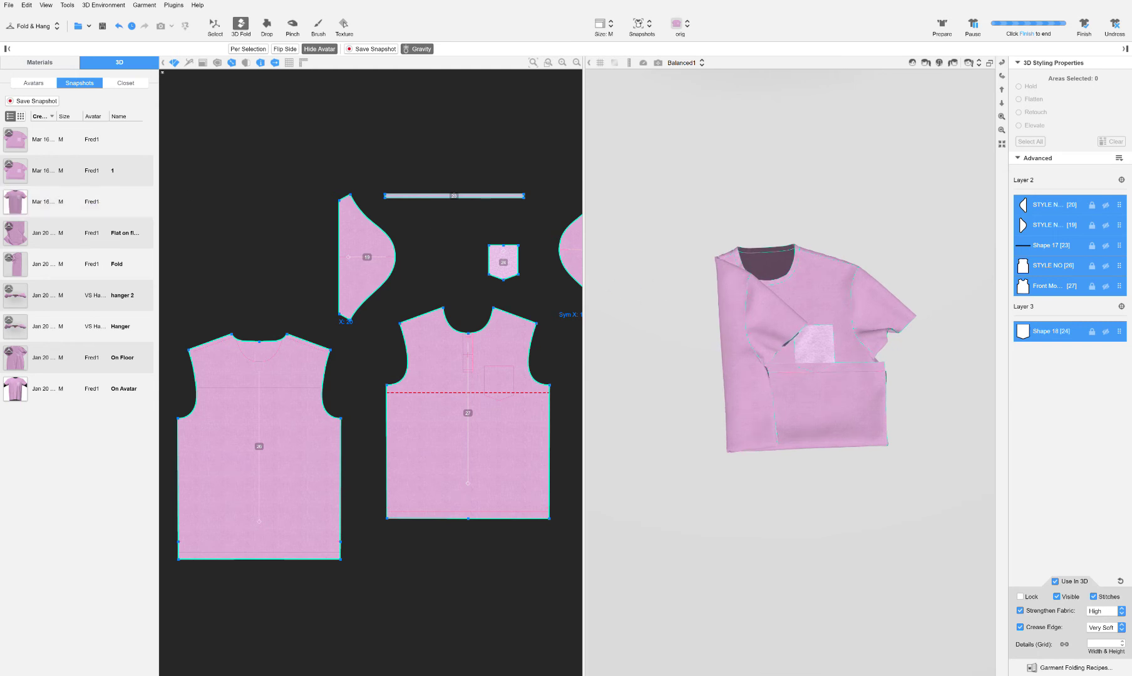
- Finish simulating the side fold and save a snapshot of the folded T-shirt named 2
{"action": "left_click", "coordinate": [293, 28]}
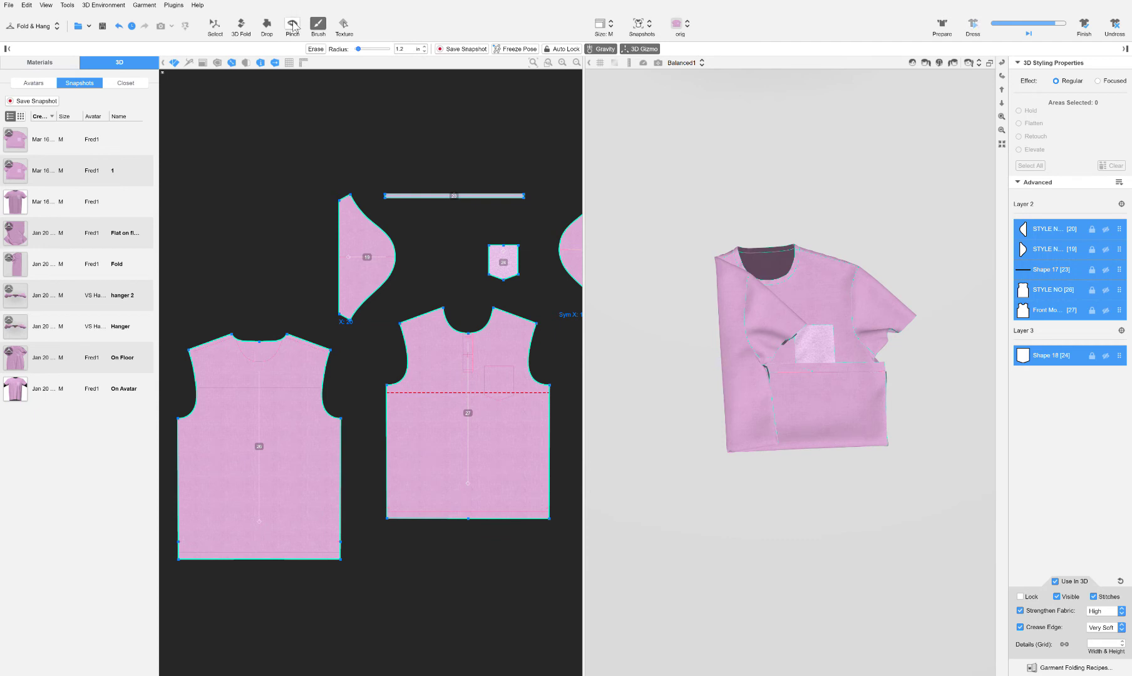
{"action": "left_click", "coordinate": [311, 25]}
{"action": "left_click", "coordinate": [1084, 25]}
{"action": "left_click", "coordinate": [41, 103]}
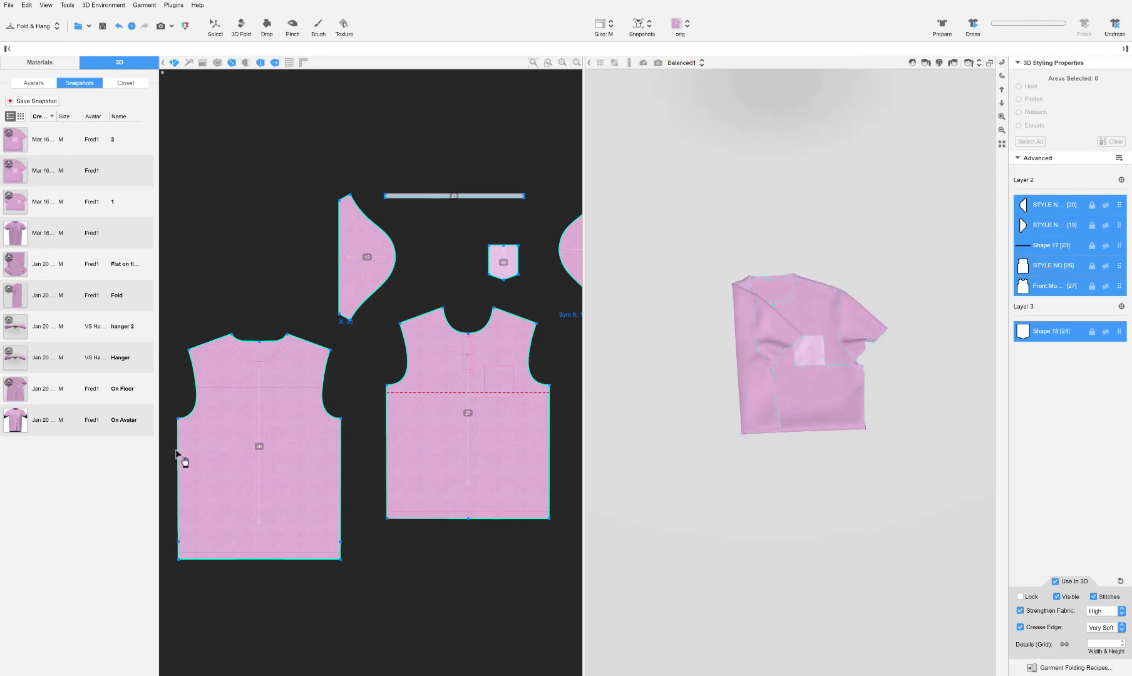
- Restore the On Avatar snapshot, search the avatars for "hang" and load VS Hanger - Straight
{"action": "double_click", "coordinate": [92, 426]}
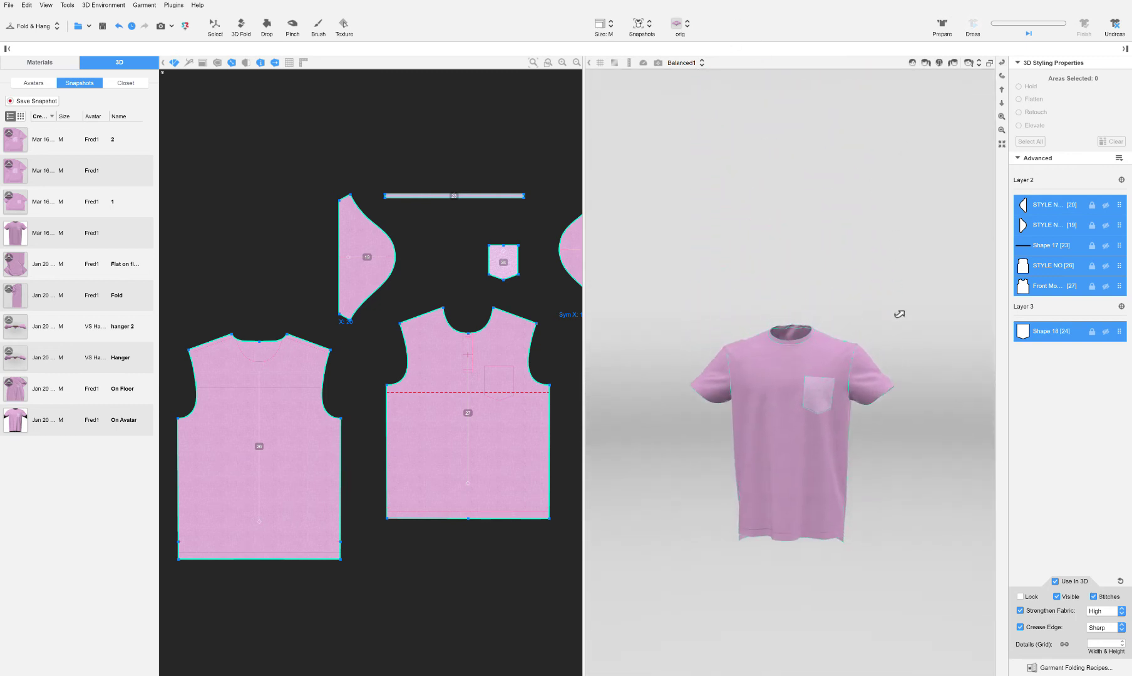
{"action": "left_click", "coordinate": [34, 84]}
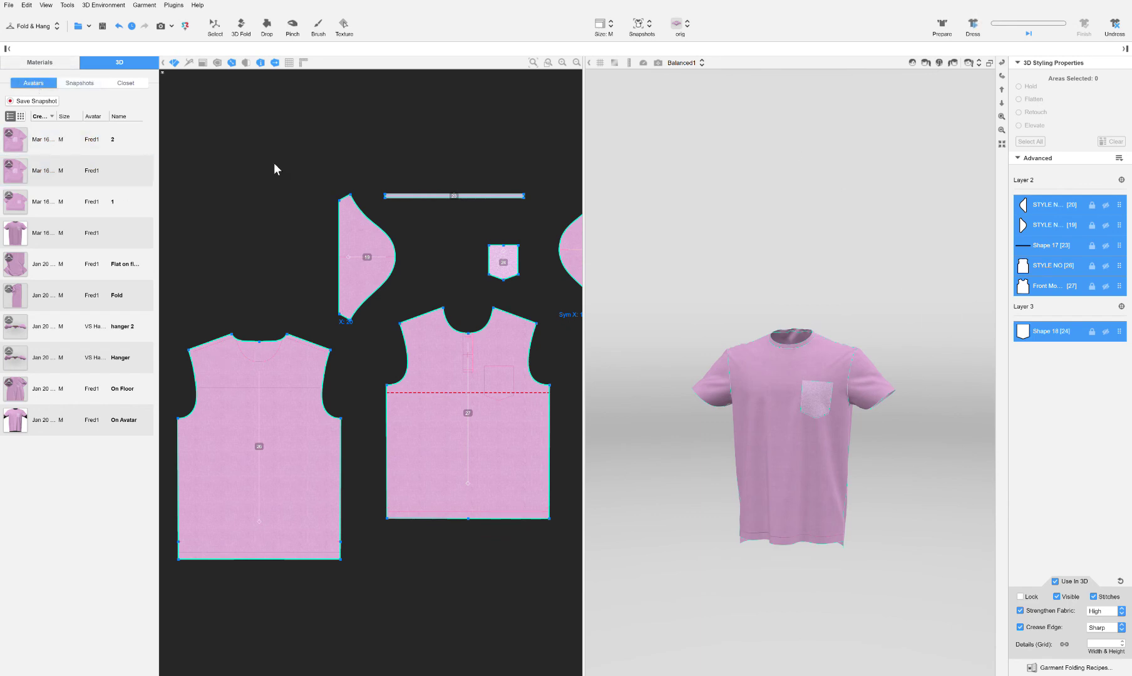
{"action": "left_click", "coordinate": [73, 115]}
{"action": "type", "text": "hand"}
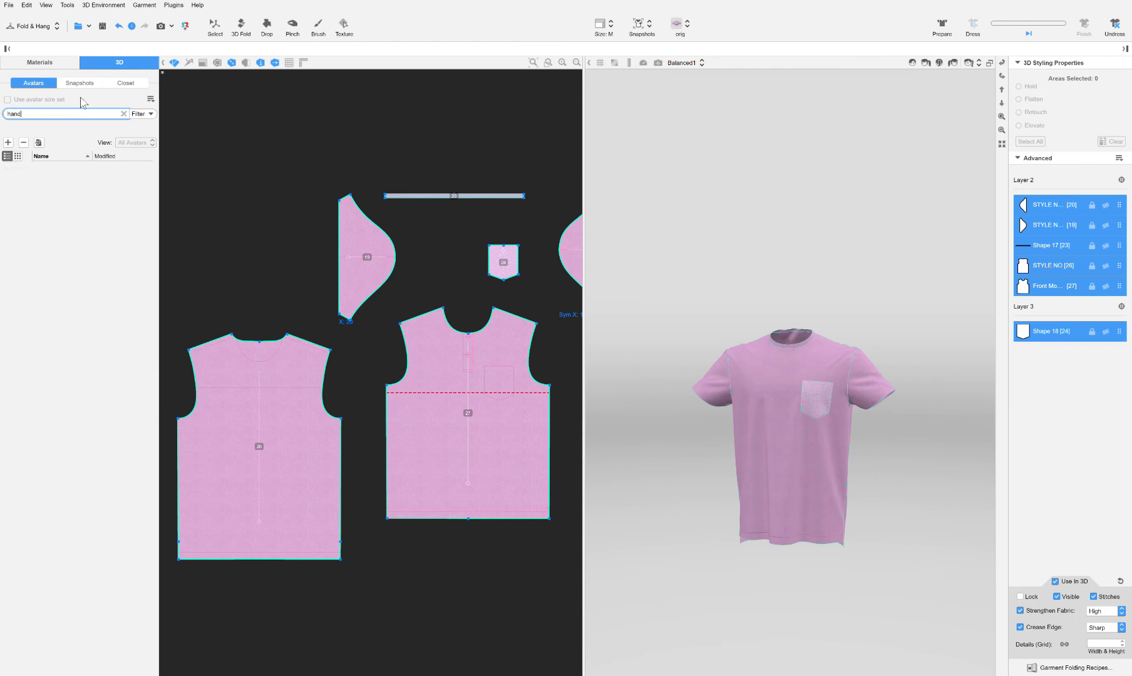
{"action": "key", "text": "BackSpace"}
{"action": "type", "text": "g"}
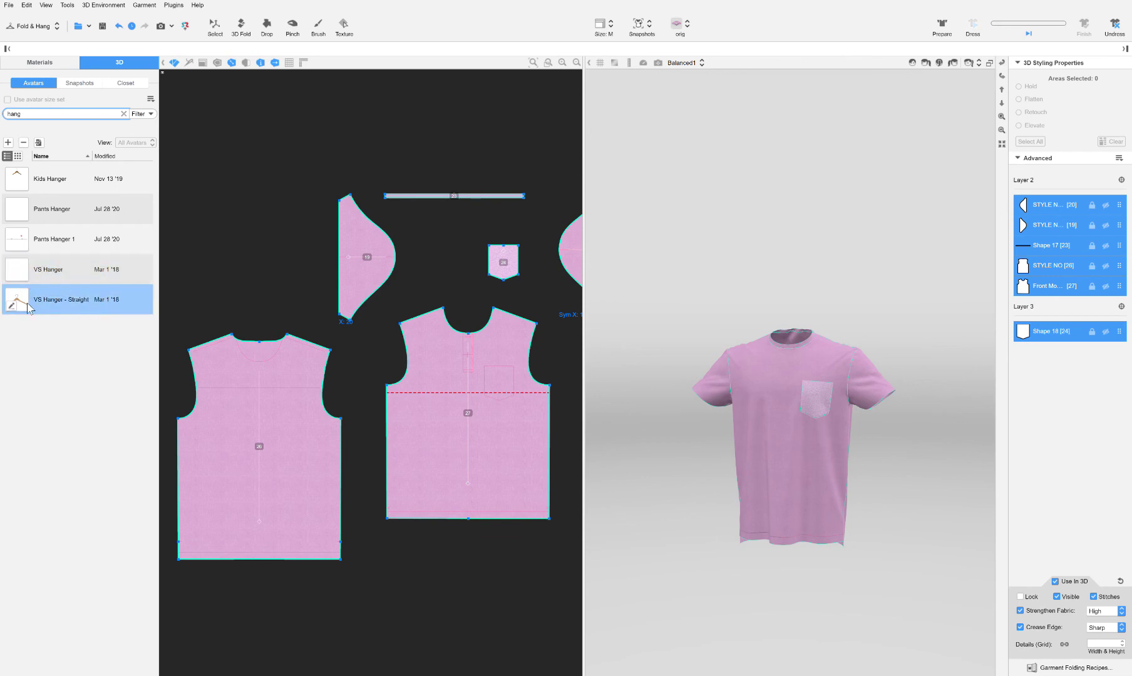
{"action": "double_click", "coordinate": [48, 307]}
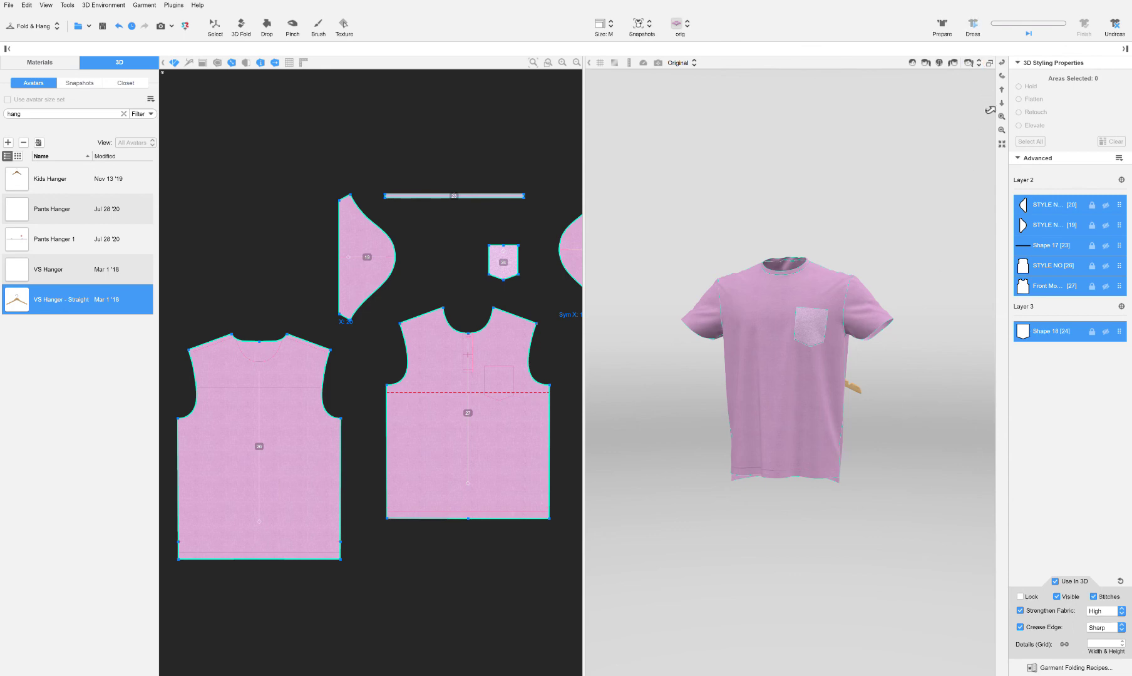
- Select all garment pieces and move the T-shirt down and back until it sits centred on the hanger
{"action": "left_click_drag", "start_coordinate": [961, 384], "coordinate": [661, 350]}
{"action": "left_click", "coordinate": [215, 26]}
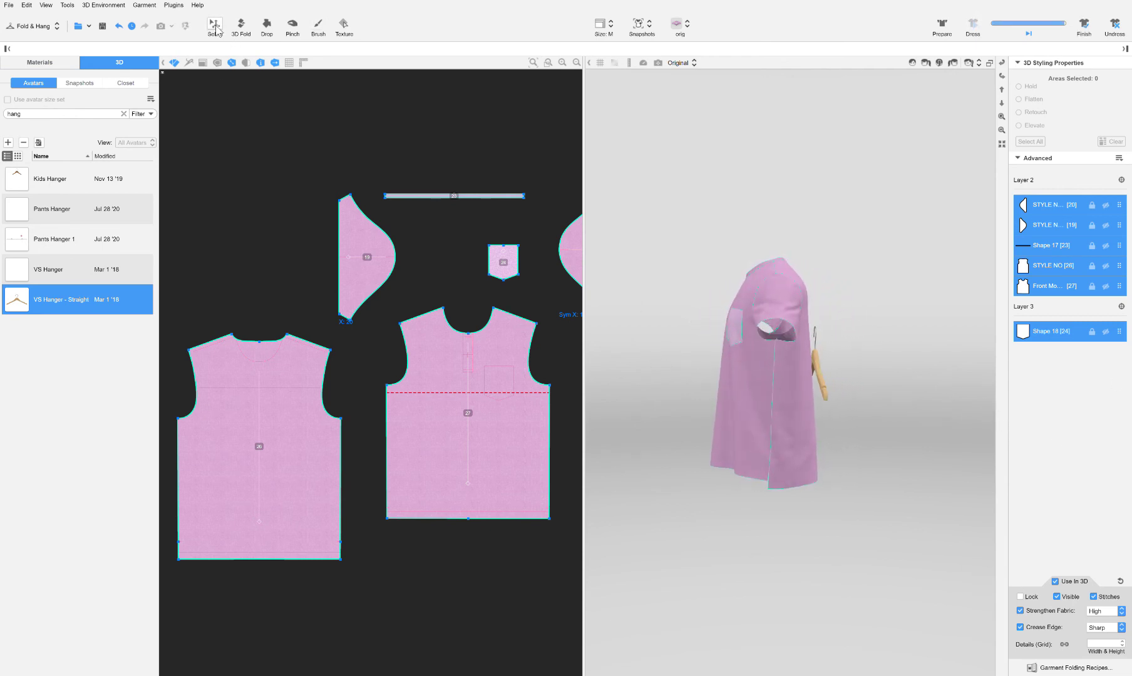
{"action": "left_click", "coordinate": [219, 50]}
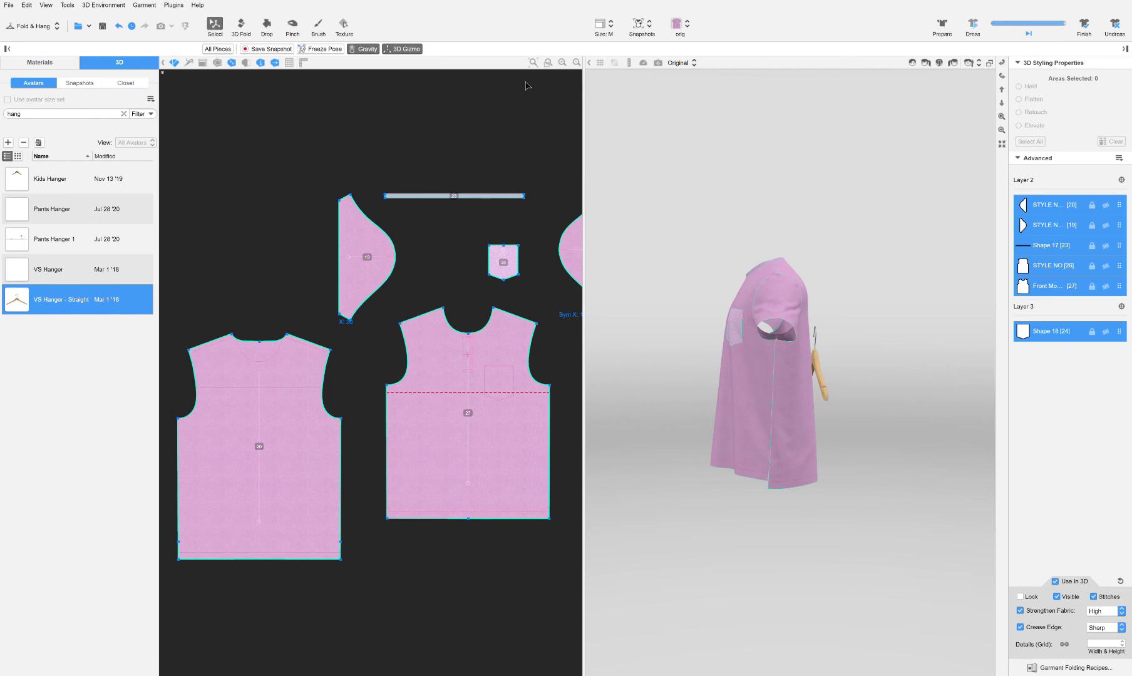
{"action": "left_click", "coordinate": [775, 288]}
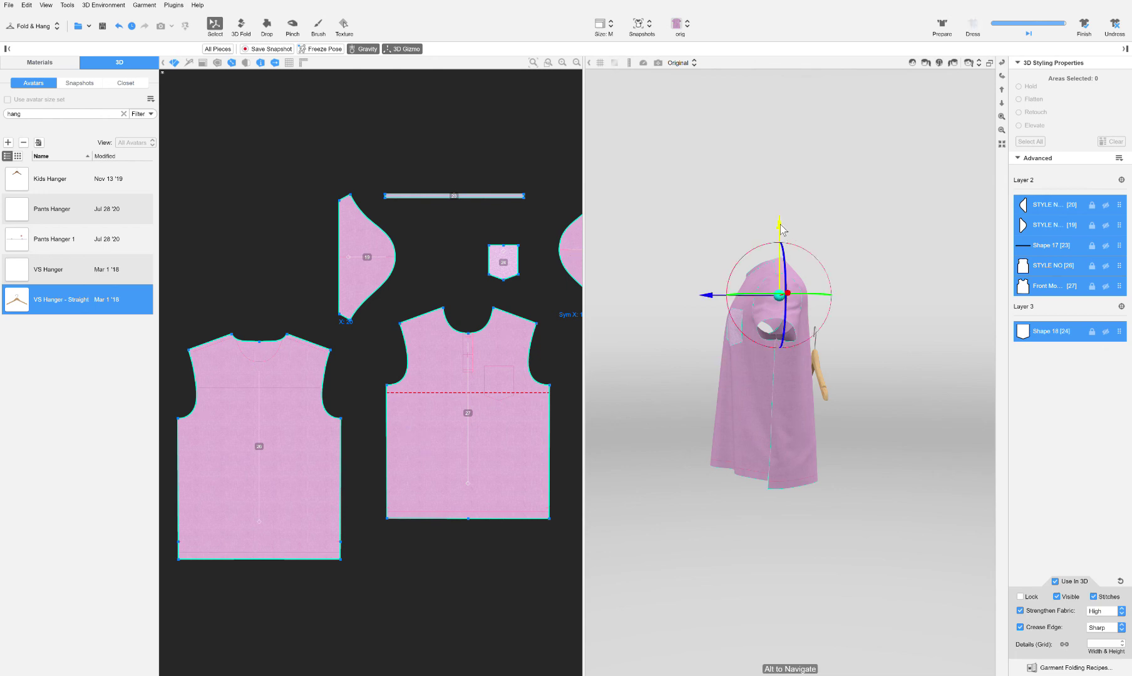
{"action": "left_click_drag", "start_coordinate": [781, 225], "coordinate": [796, 314]}
{"action": "left_click_drag", "start_coordinate": [709, 395], "coordinate": [752, 415]}
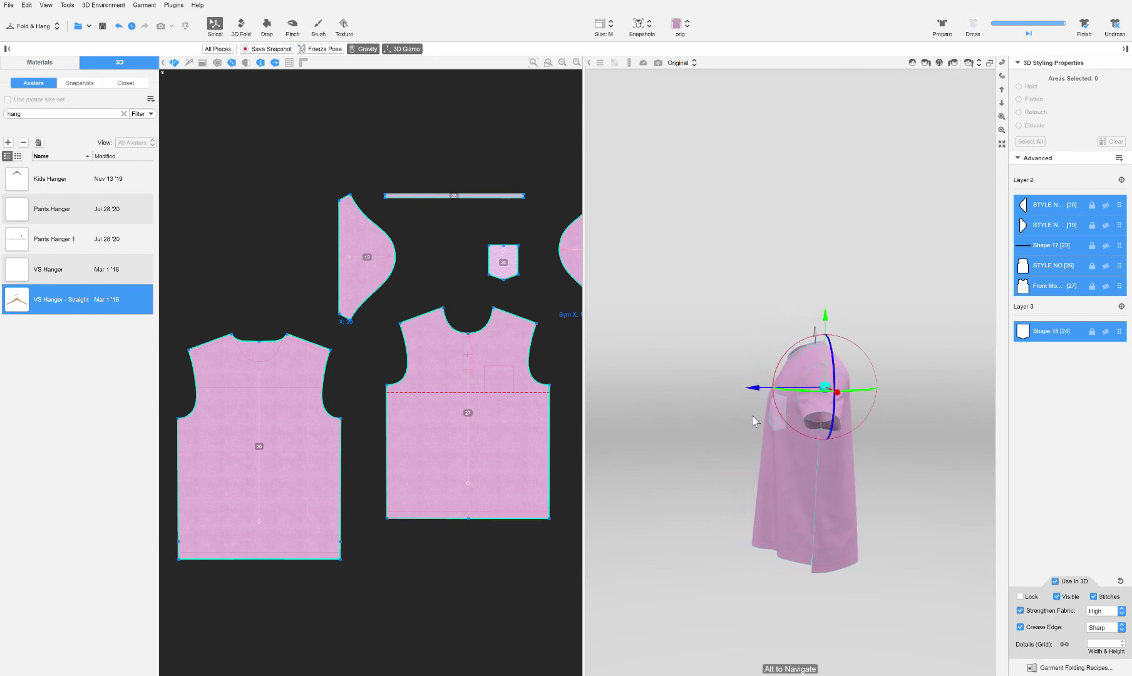
{"action": "left_click_drag", "start_coordinate": [698, 298], "coordinate": [588, 298]}
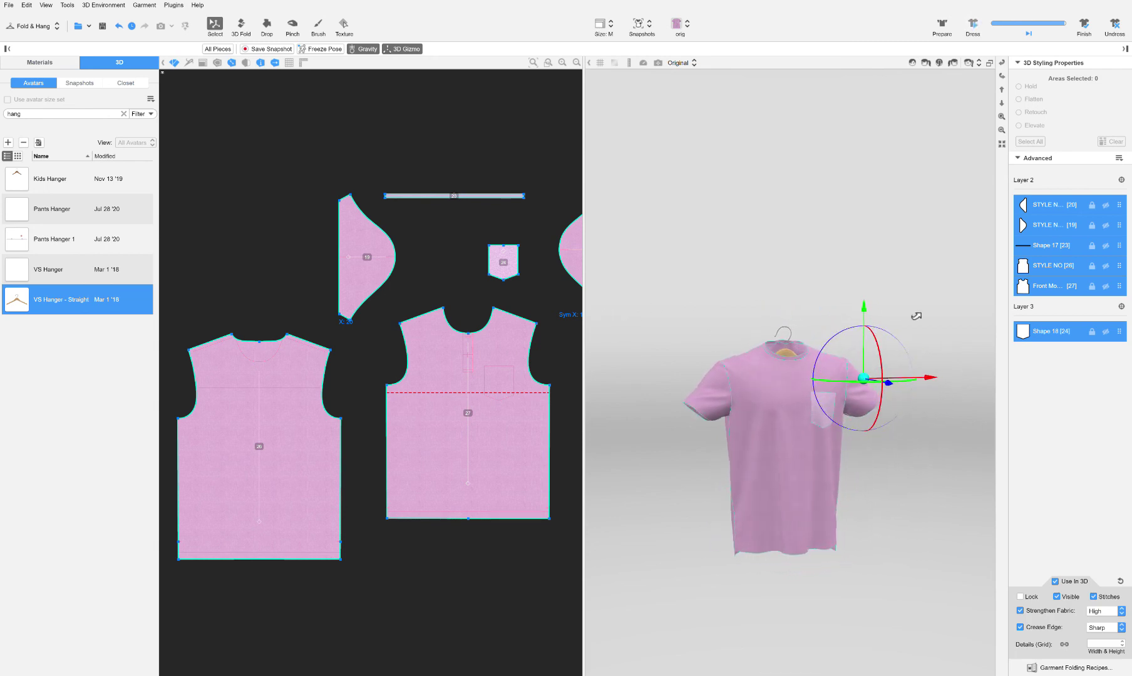
{"action": "left_click_drag", "start_coordinate": [942, 328], "coordinate": [877, 328]}
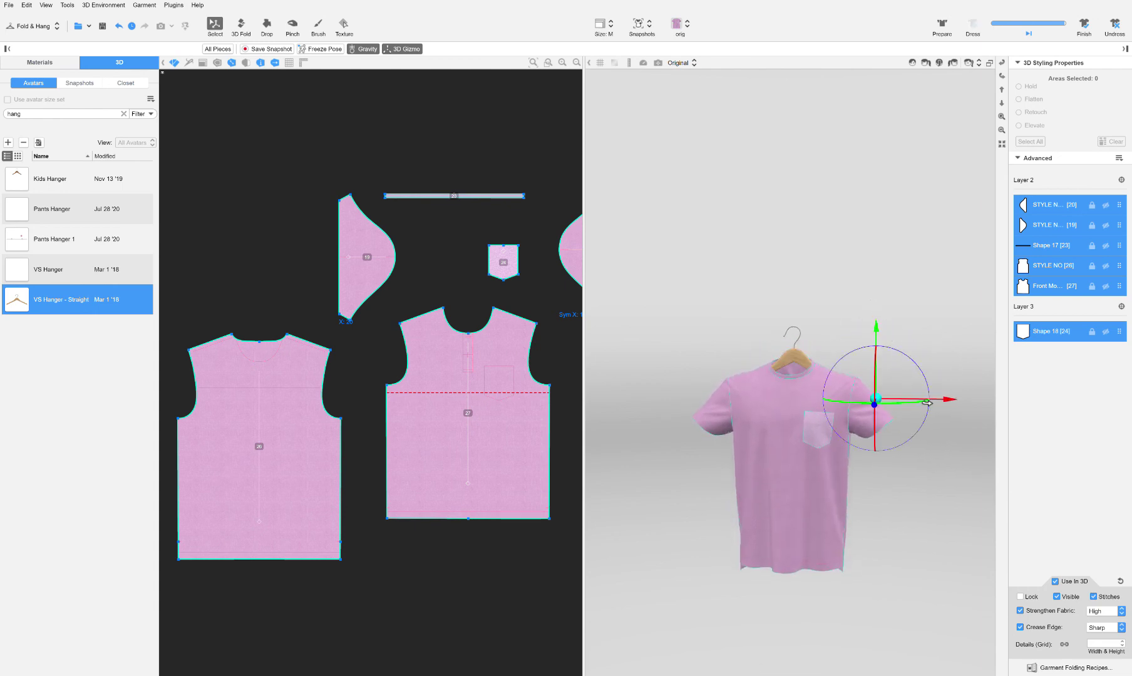
{"action": "left_click_drag", "start_coordinate": [950, 405], "coordinate": [951, 404]}
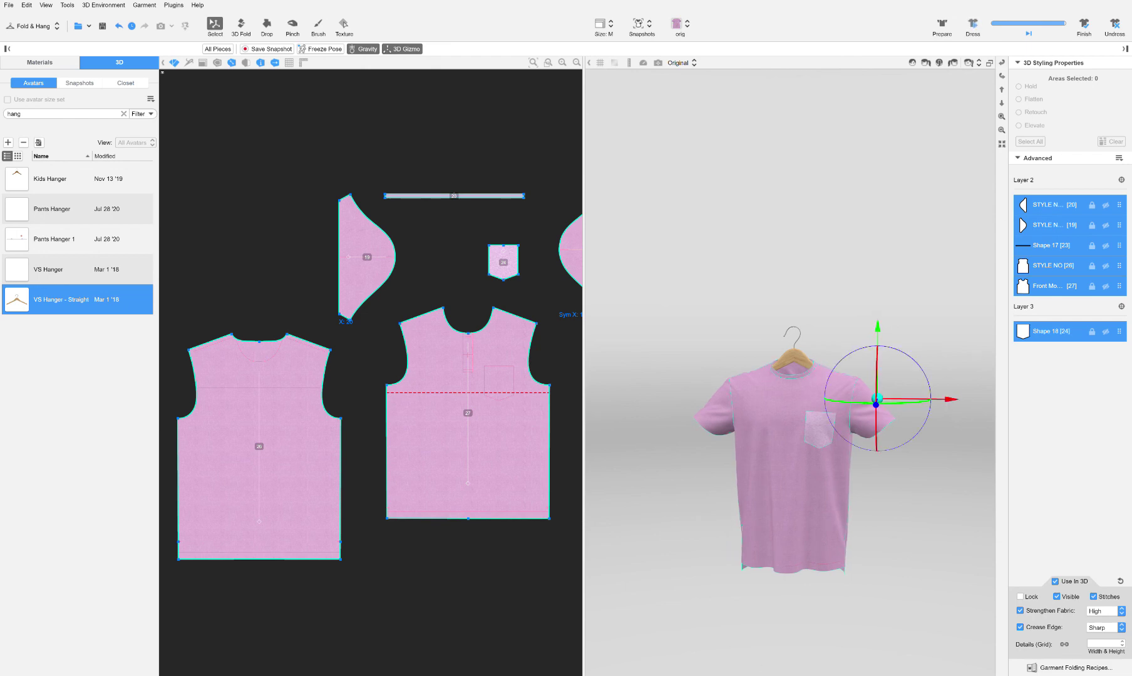
- Simulate the T-shirt draping on the hanger and check how it hangs
{"action": "left_click", "coordinate": [974, 26]}
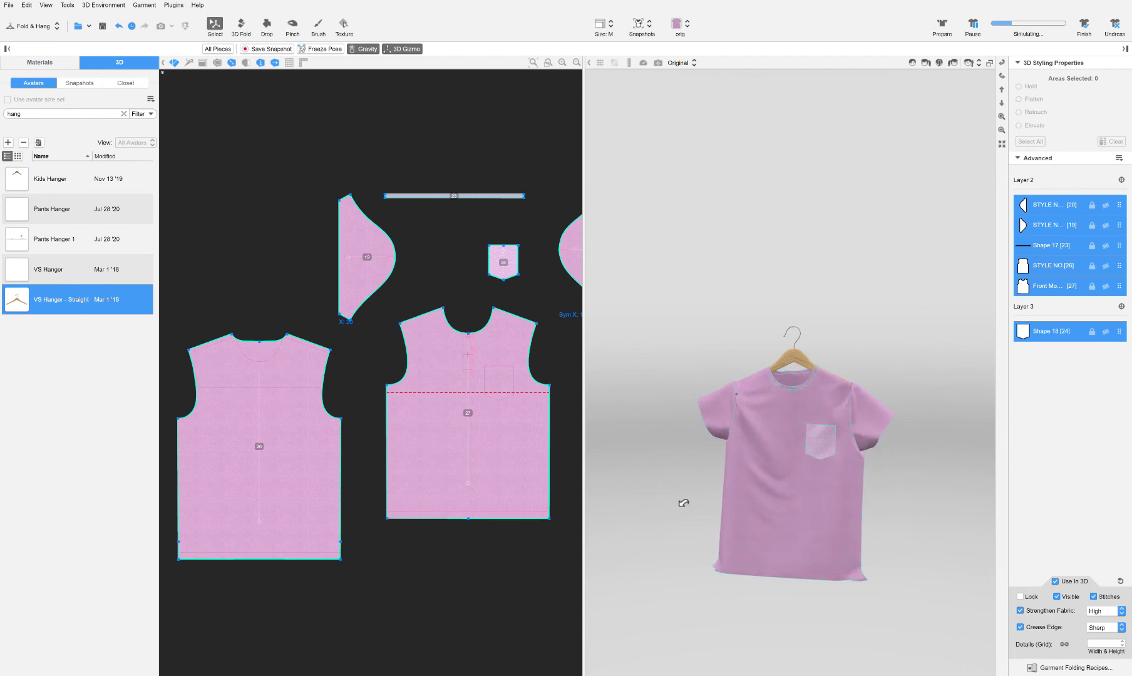
{"action": "left_click_drag", "start_coordinate": [673, 483], "coordinate": [659, 506]}
{"action": "left_click_drag", "start_coordinate": [846, 390], "coordinate": [890, 377]}
{"action": "left_click", "coordinate": [890, 377]}
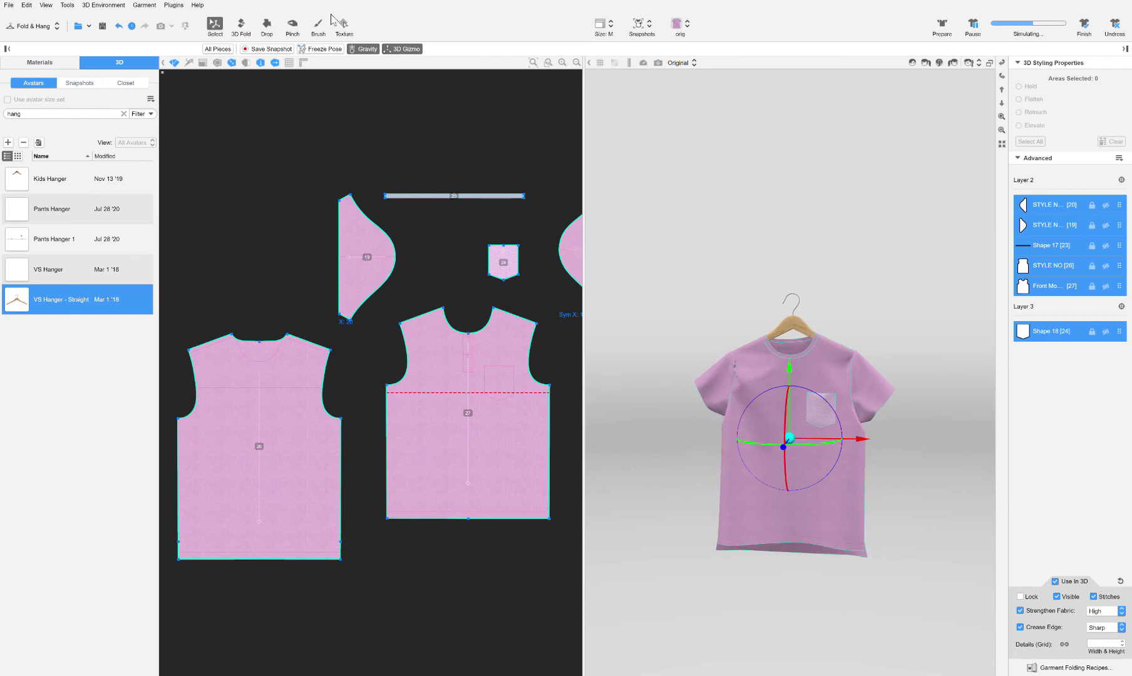
- Pinch the sleeve opposite the pocket, pull it slightly outward and resume the simulation
{"action": "left_click", "coordinate": [292, 25]}
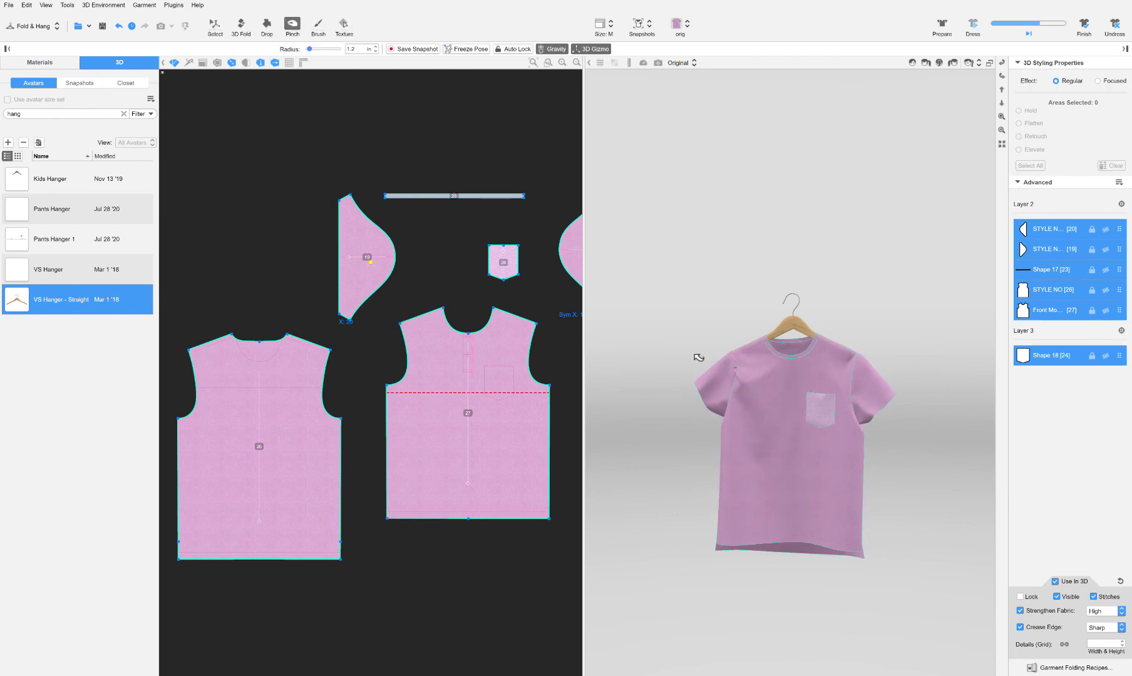
{"action": "left_click", "coordinate": [707, 392]}
{"action": "left_click_drag", "start_coordinate": [709, 397], "coordinate": [692, 399]}
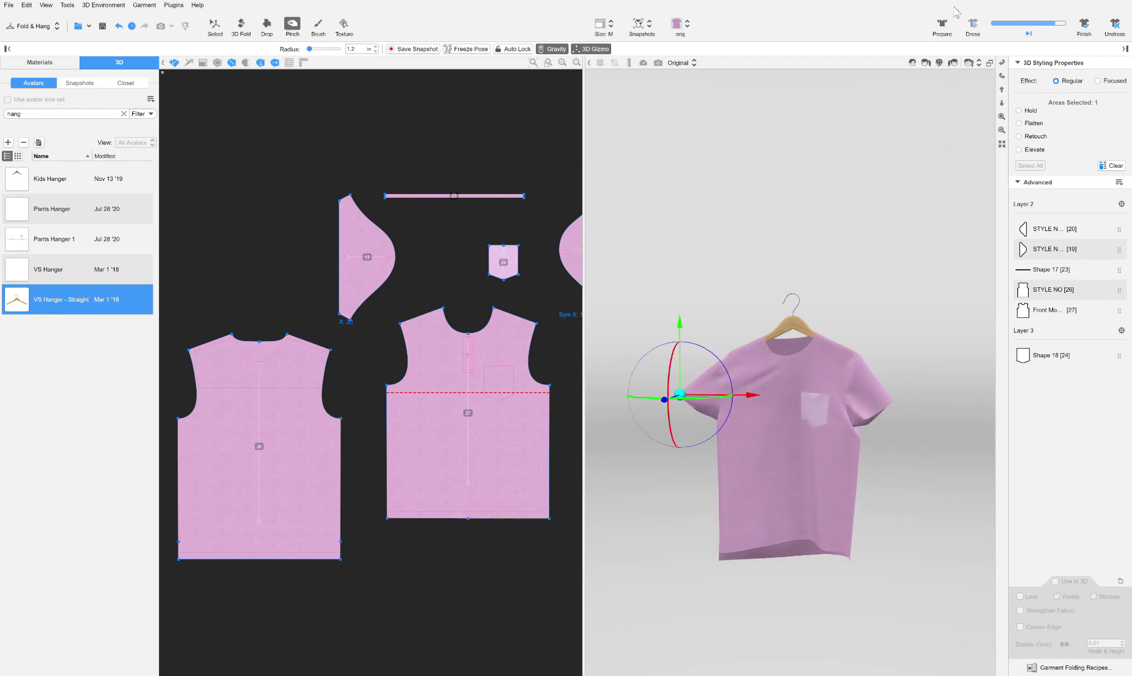
{"action": "left_click", "coordinate": [973, 25]}
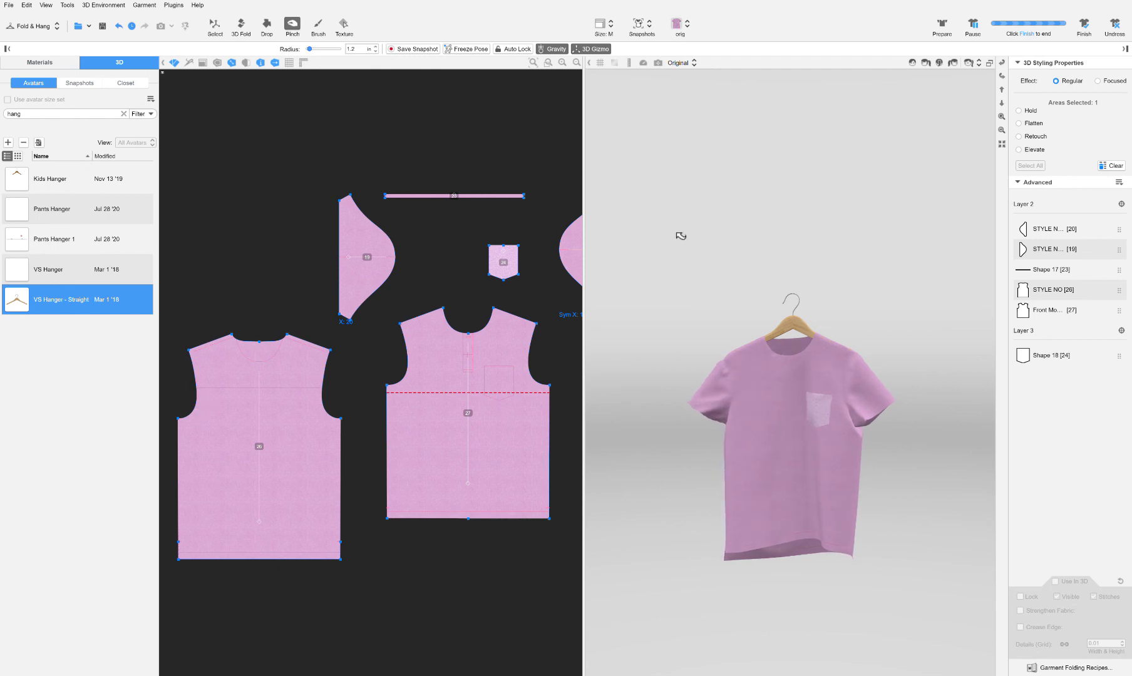
- Select all garment pieces and look through the Crease Edge options without choosing a new one
{"action": "left_click", "coordinate": [215, 28]}
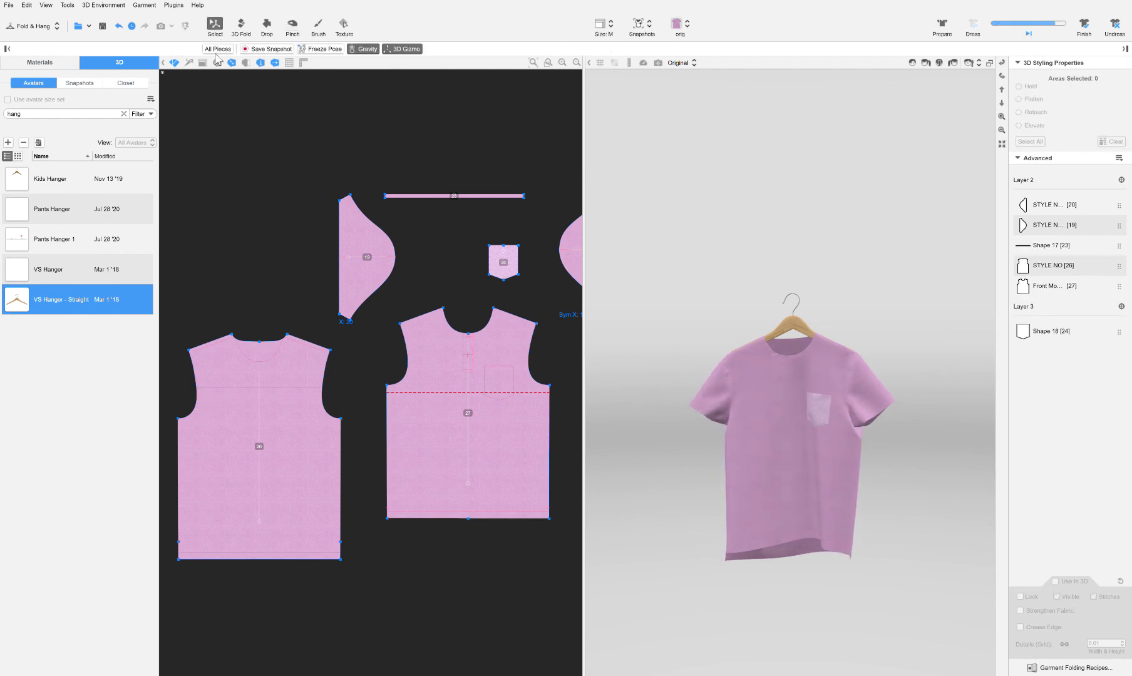
{"action": "left_click", "coordinate": [217, 49]}
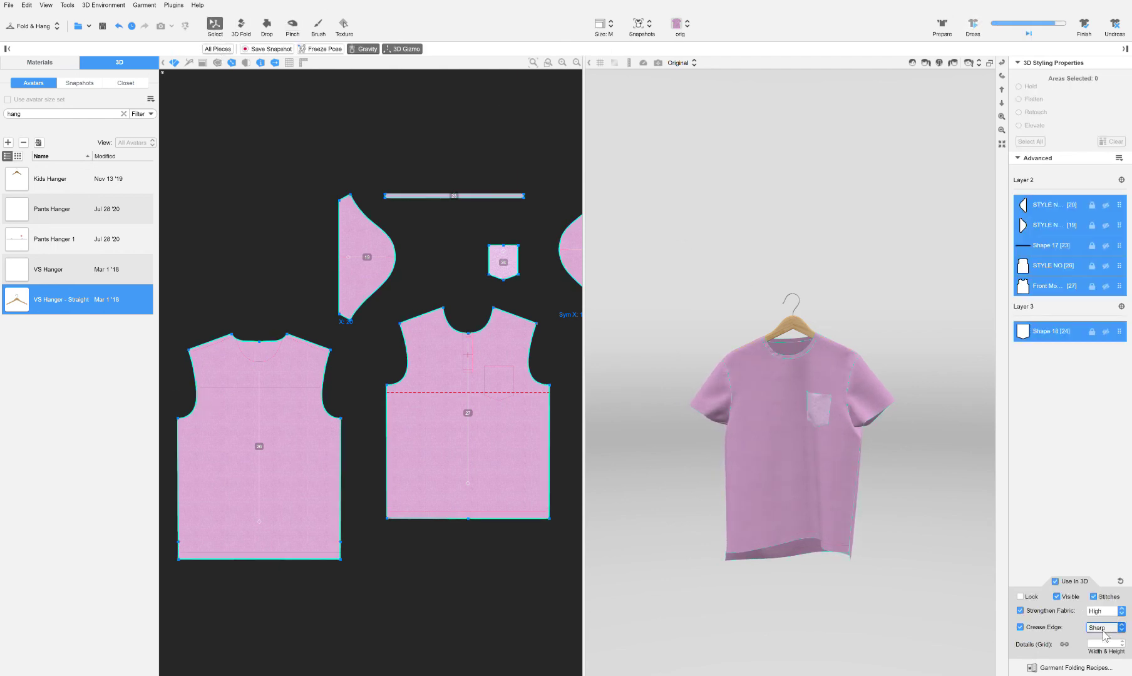
{"action": "left_click", "coordinate": [1101, 627]}
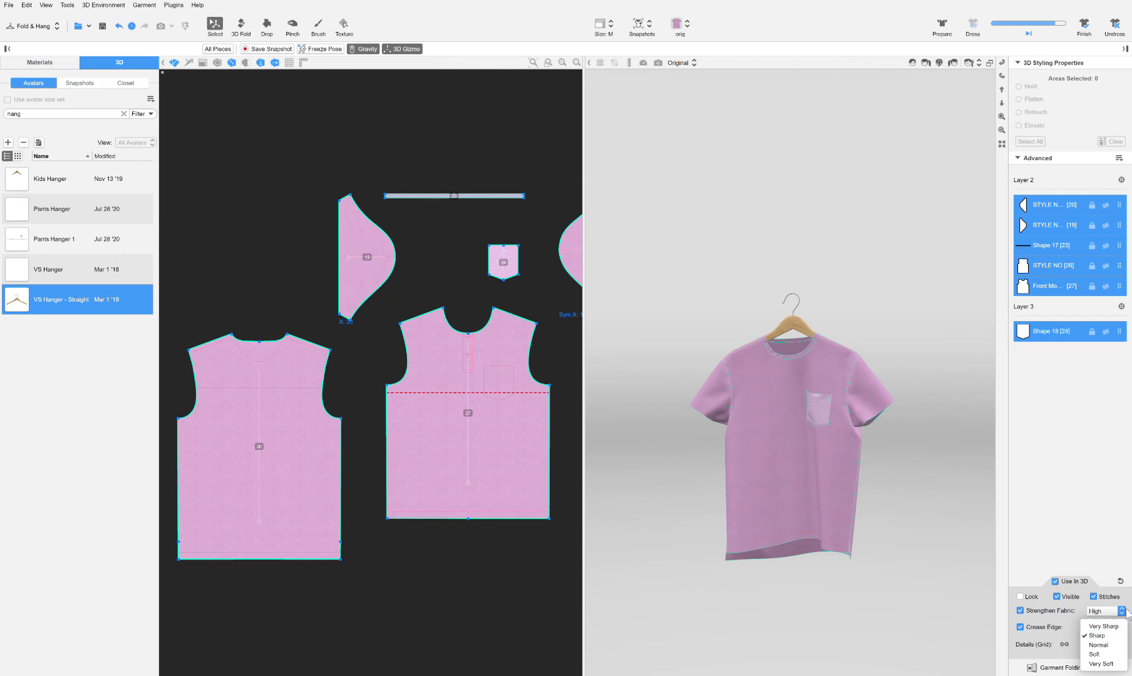
{"action": "left_click", "coordinate": [883, 470]}
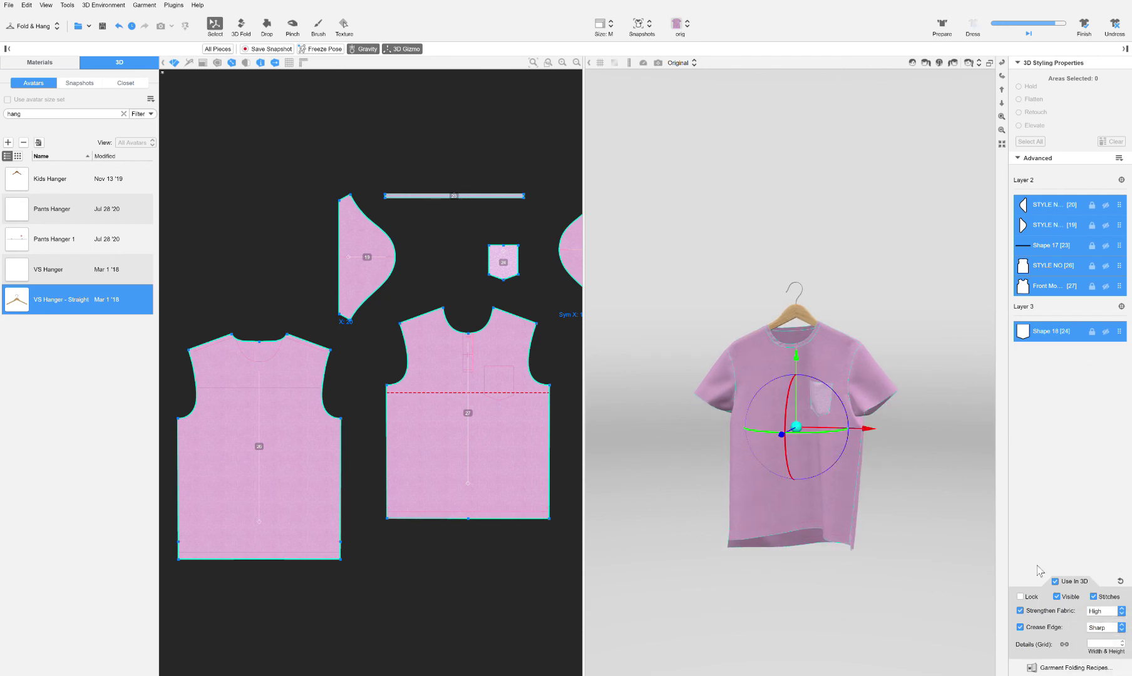
- Finish simulating the T-shirt on the hanger and save a snapshot named 3
{"action": "right_click_drag", "start_coordinate": [942, 412], "coordinate": [710, 293]}
{"action": "left_click", "coordinate": [972, 26]}
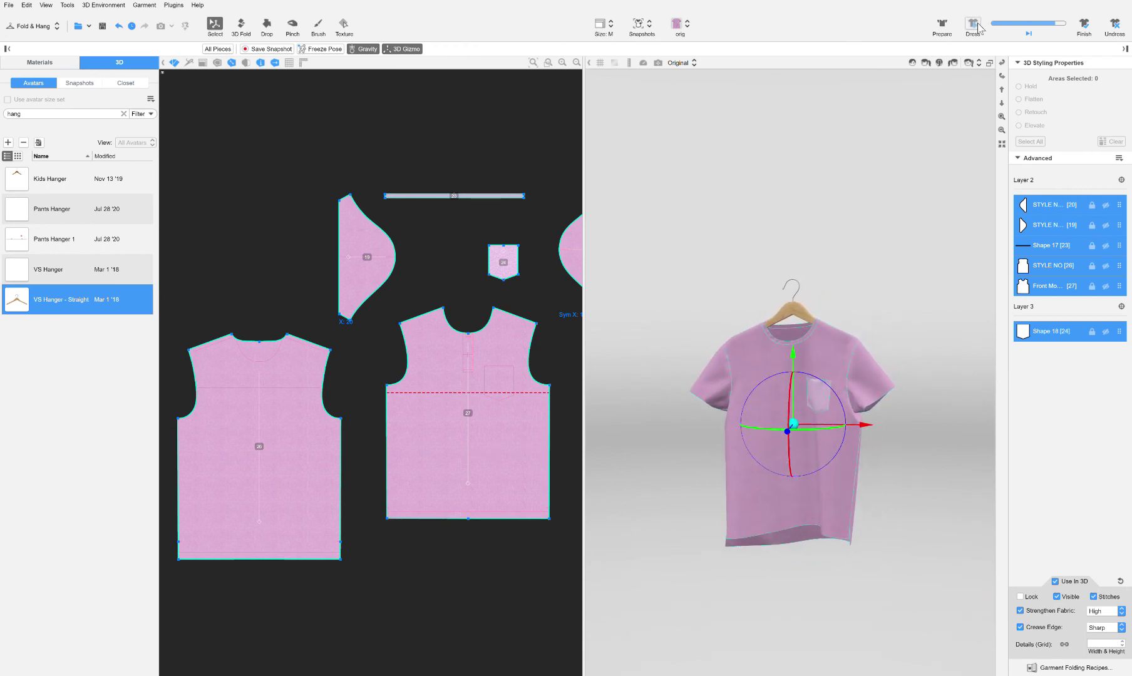
{"action": "left_click", "coordinate": [1085, 27]}
{"action": "left_click", "coordinate": [80, 82]}
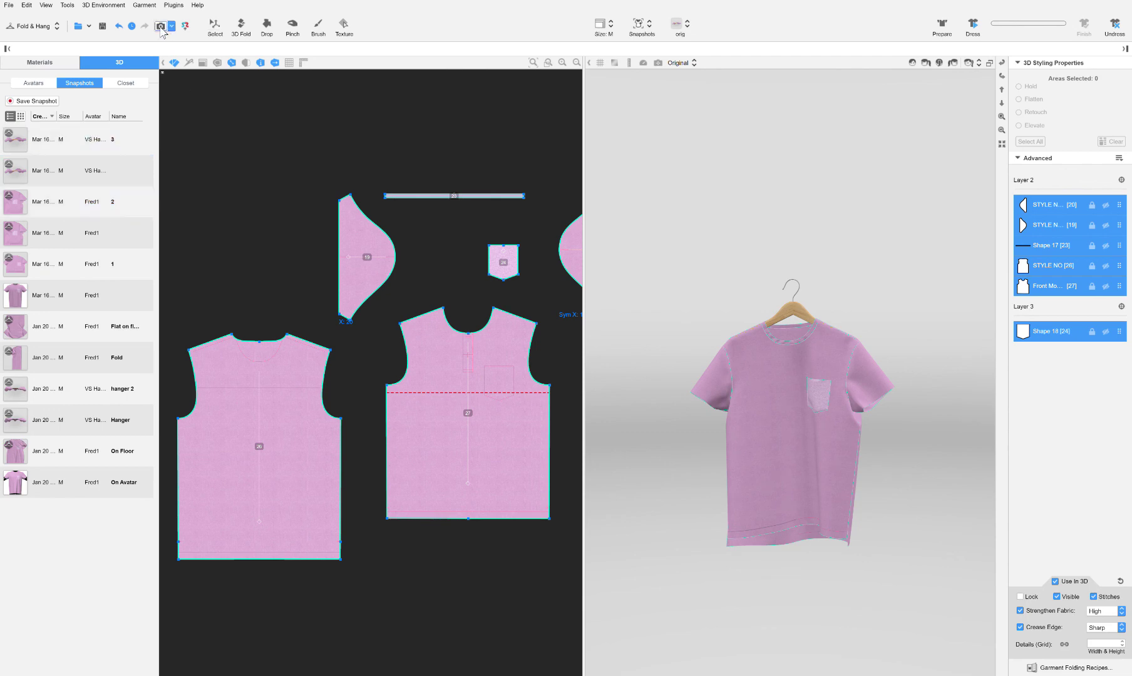
- Restore snapshot 2 of the folded T-shirt and bring the whole avatar into view
{"action": "left_click", "coordinate": [104, 203]}
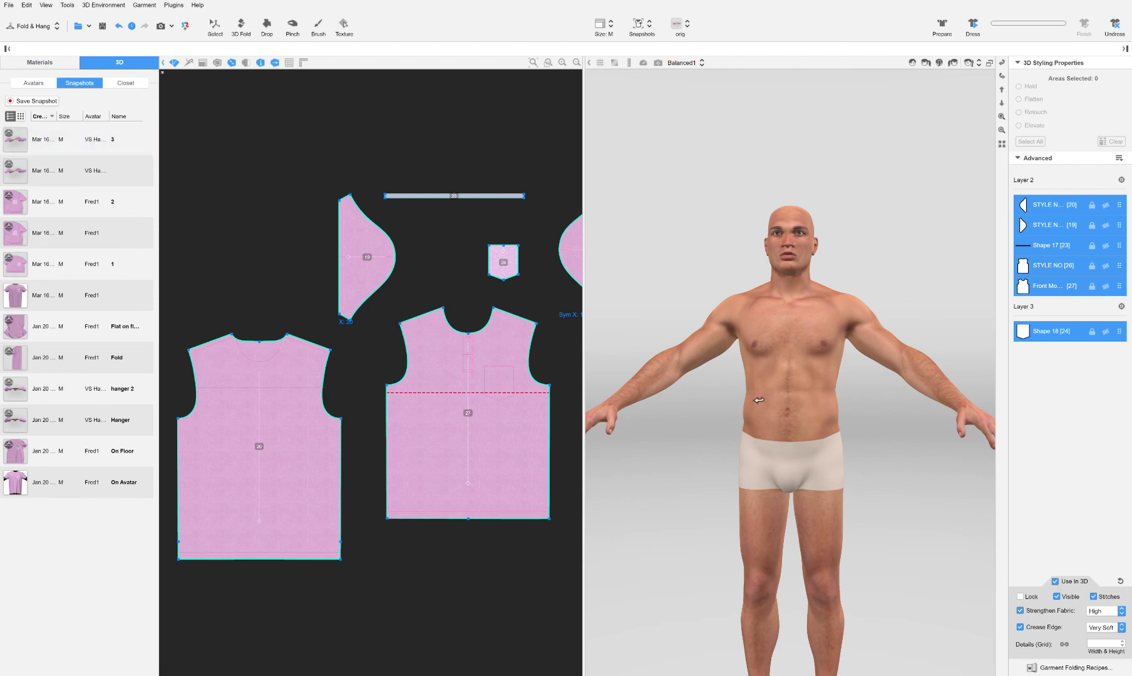
{"action": "scroll", "coordinate": [834, 517], "scroll_direction": "down", "scroll_amount": 5}
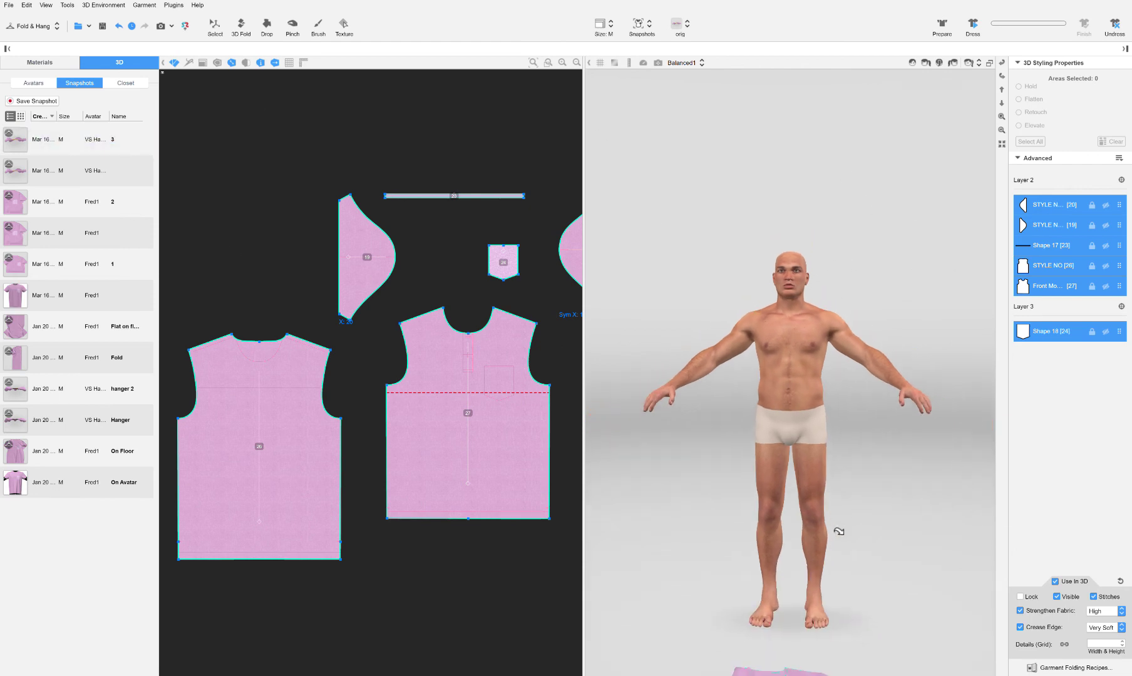